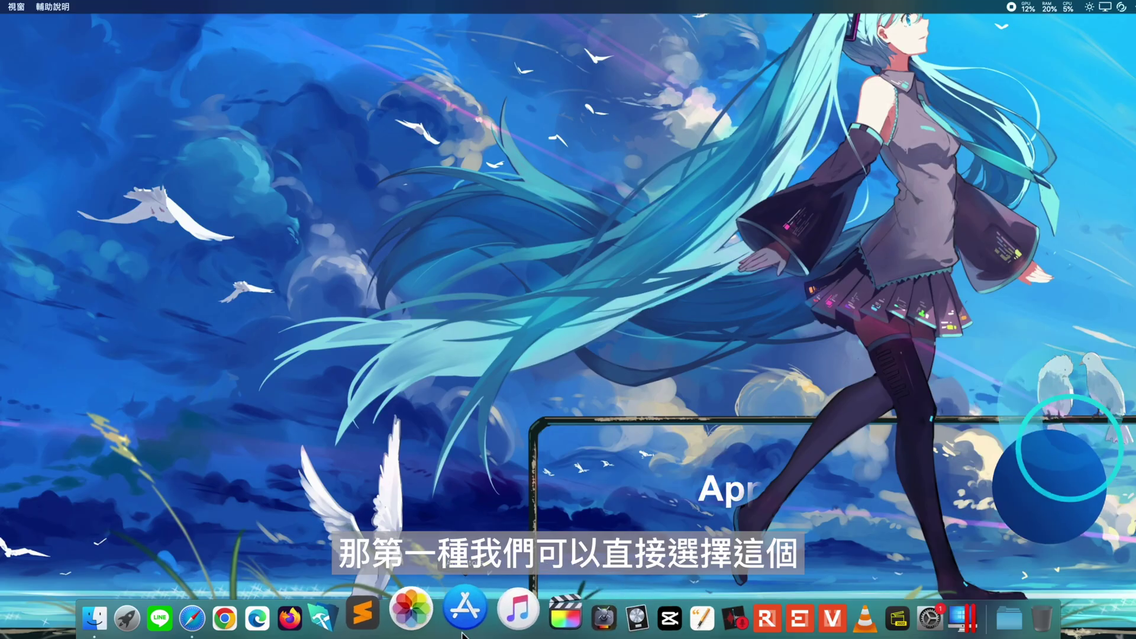
# Open the App Store and browse the 探索 page and the 創作 category, ending back on 探索.
pyautogui.click(470, 623)
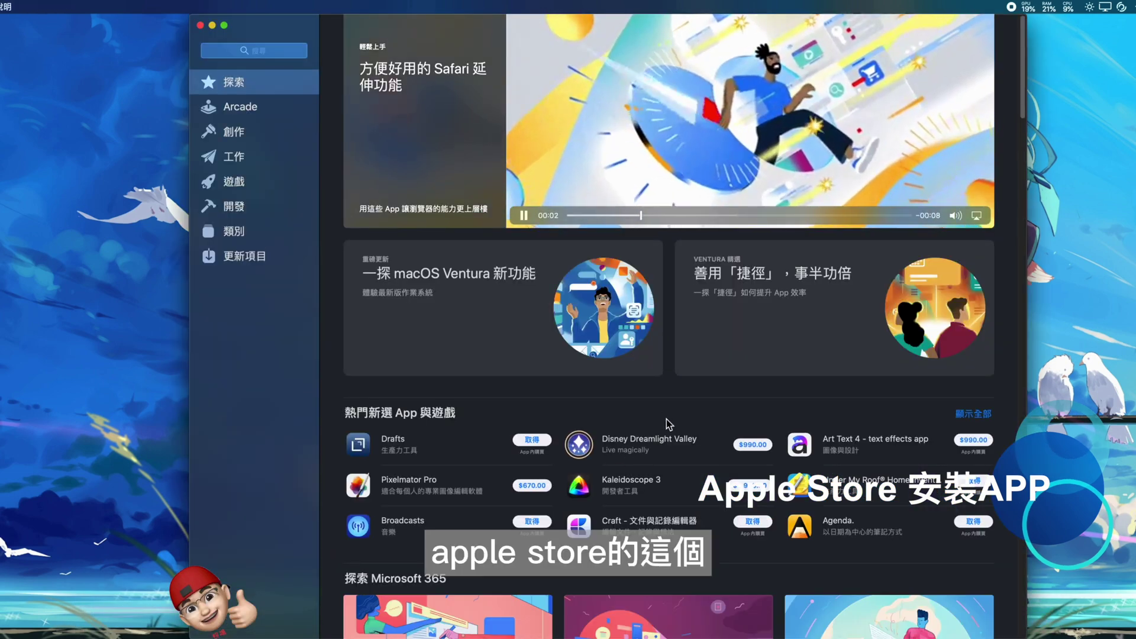
pyautogui.scroll(-5, 687, 426)
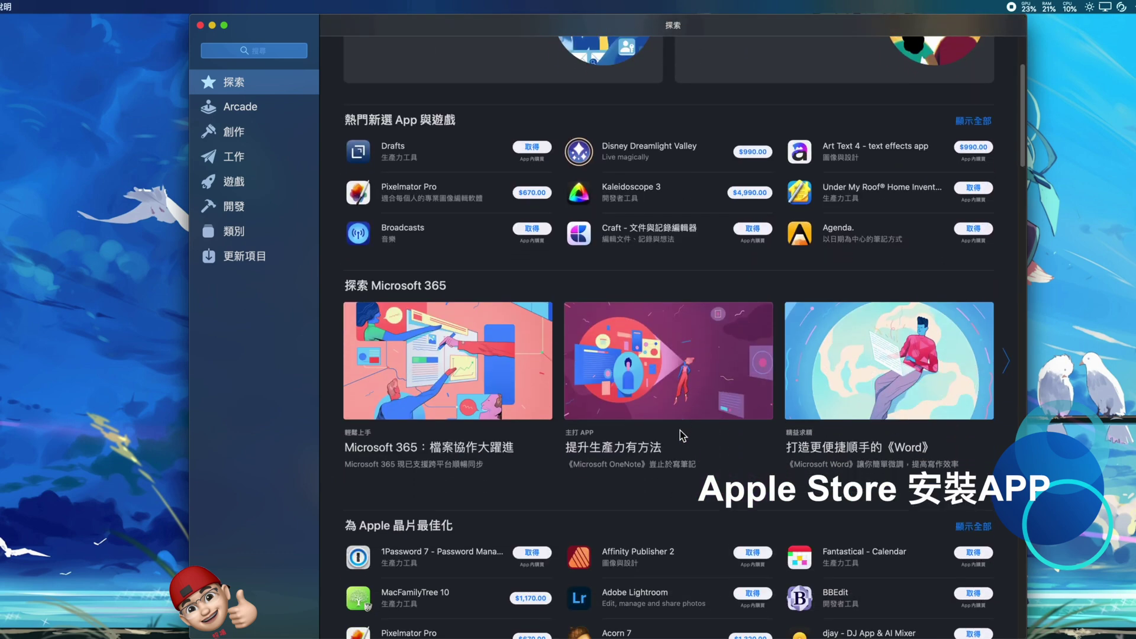
pyautogui.scroll(5, 684, 432)
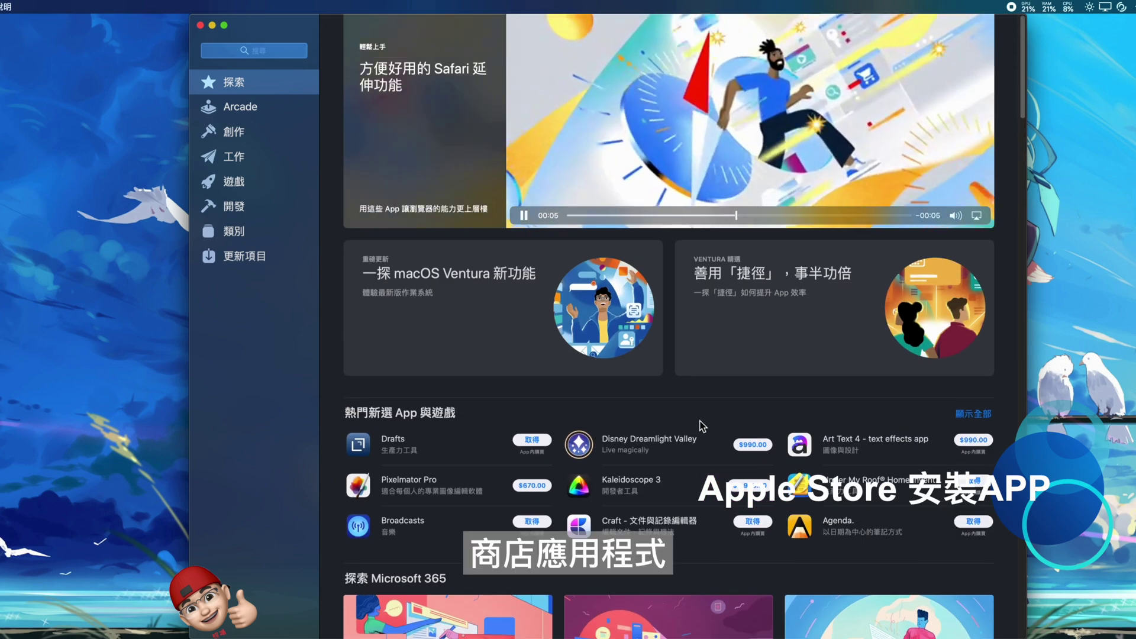
pyautogui.scroll(-3, 699, 421)
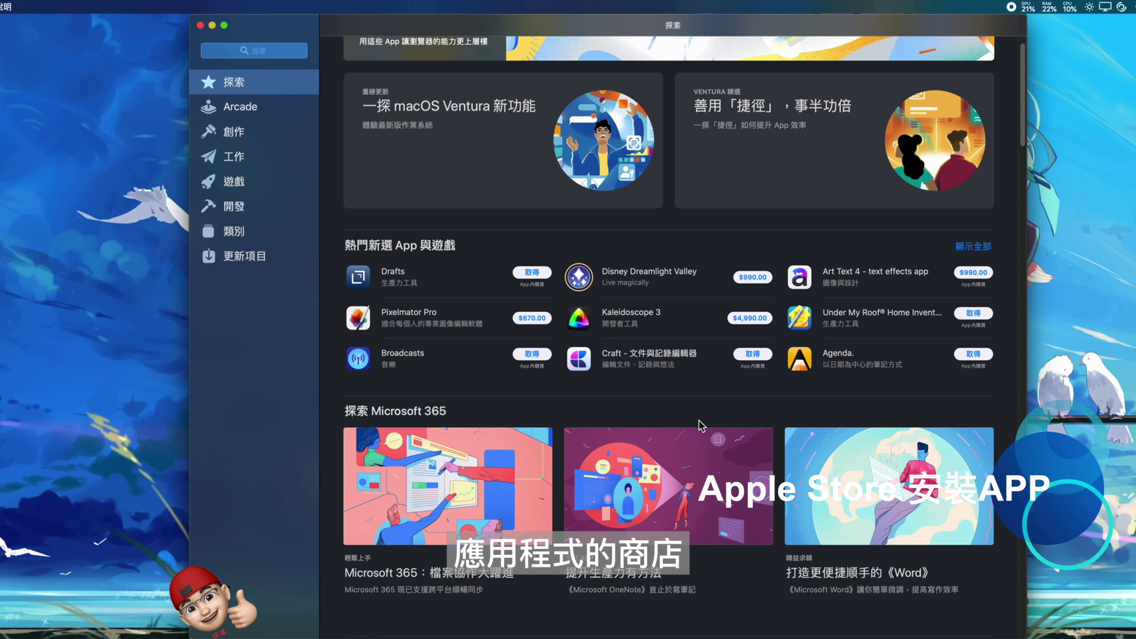
pyautogui.scroll(3, 698, 421)
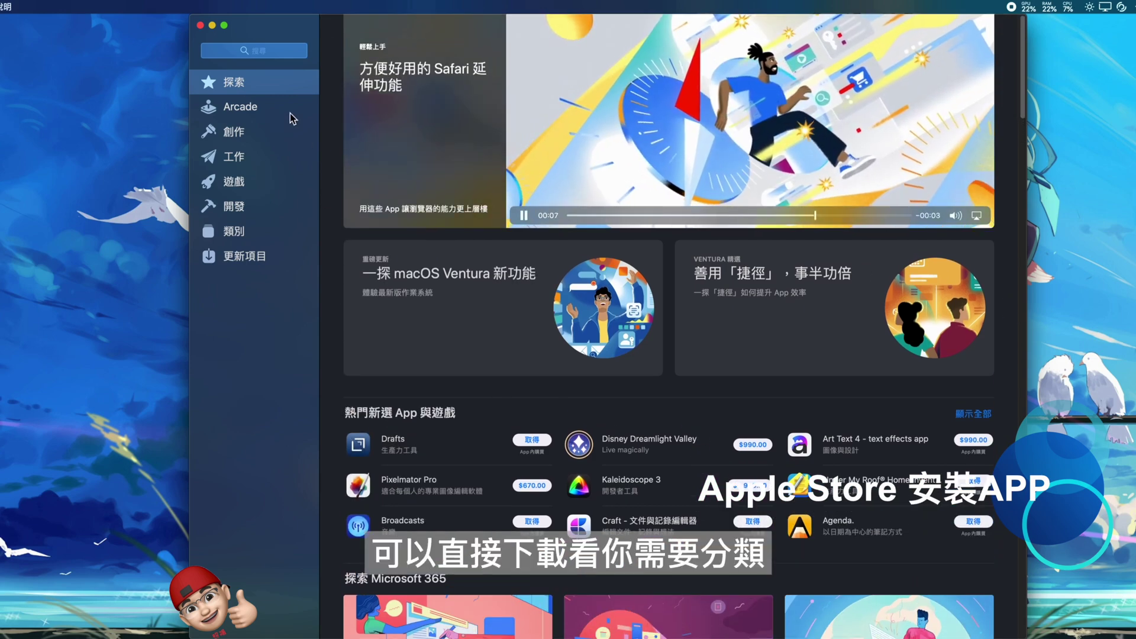
pyautogui.click(278, 133)
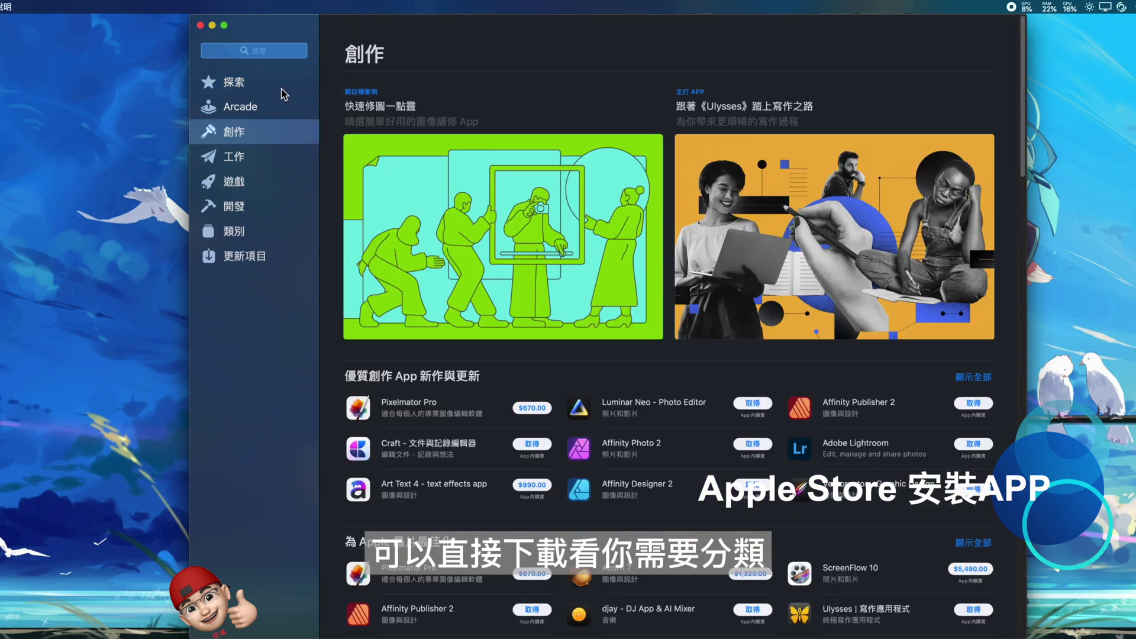
pyautogui.click(282, 88)
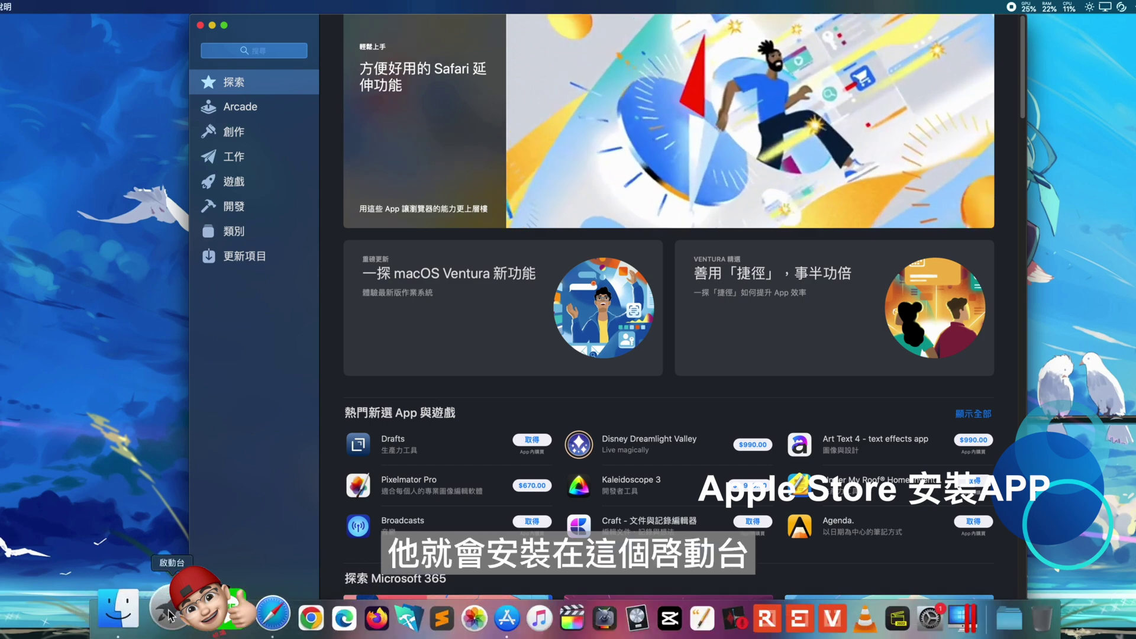
# Look through the pages of installed apps in Launchpad, return to the App Store and quit it.
pyautogui.click(170, 616)
pyautogui.scroll(-2, 631, 356)
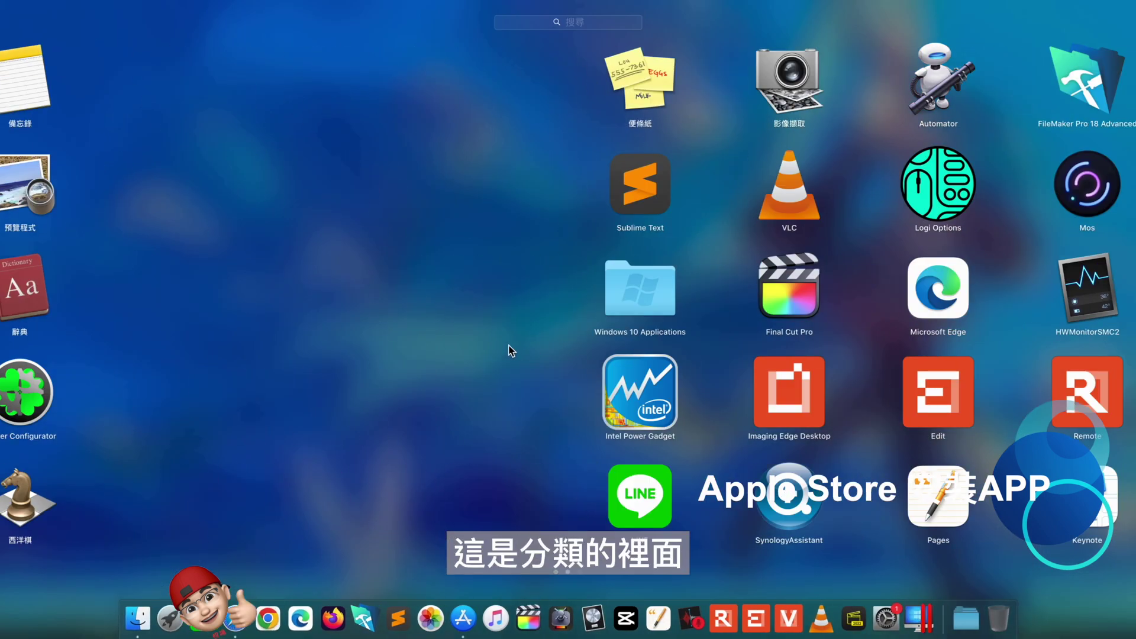
pyautogui.scroll(-2, 639, 327)
pyautogui.scroll(2, 459, 336)
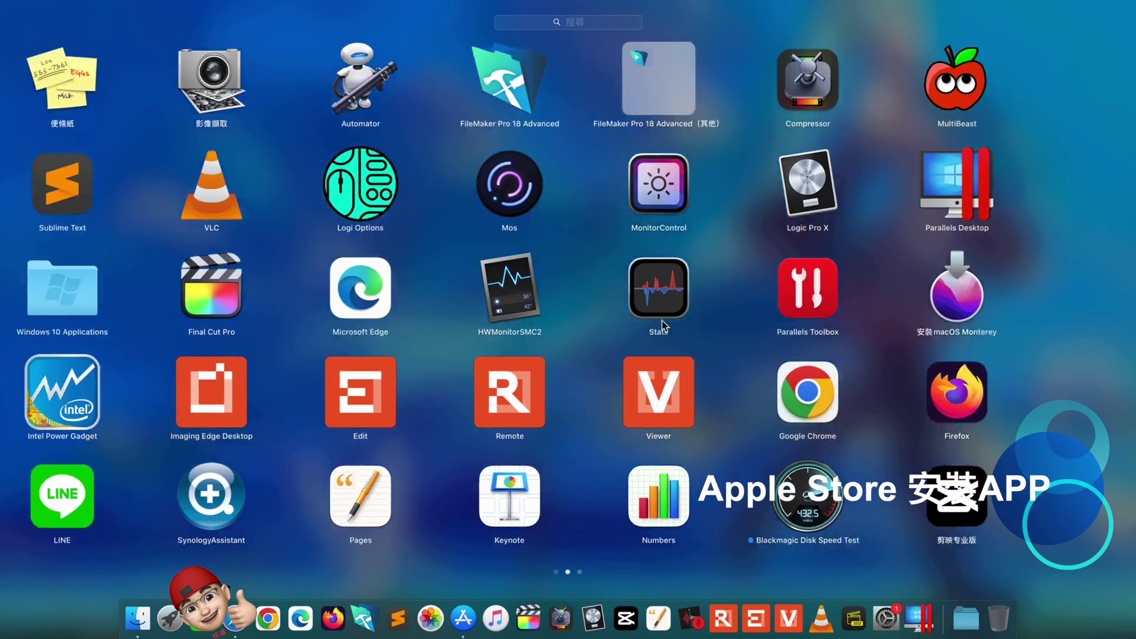
pyautogui.scroll(2, 835, 320)
pyautogui.click(665, 325)
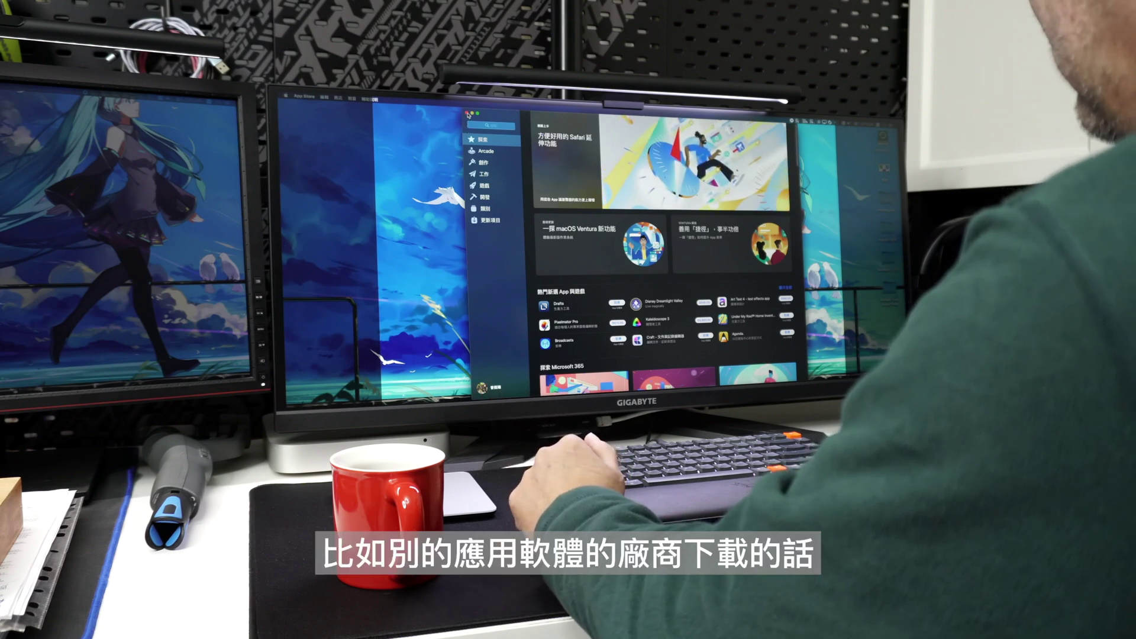
pyautogui.press('super+q')
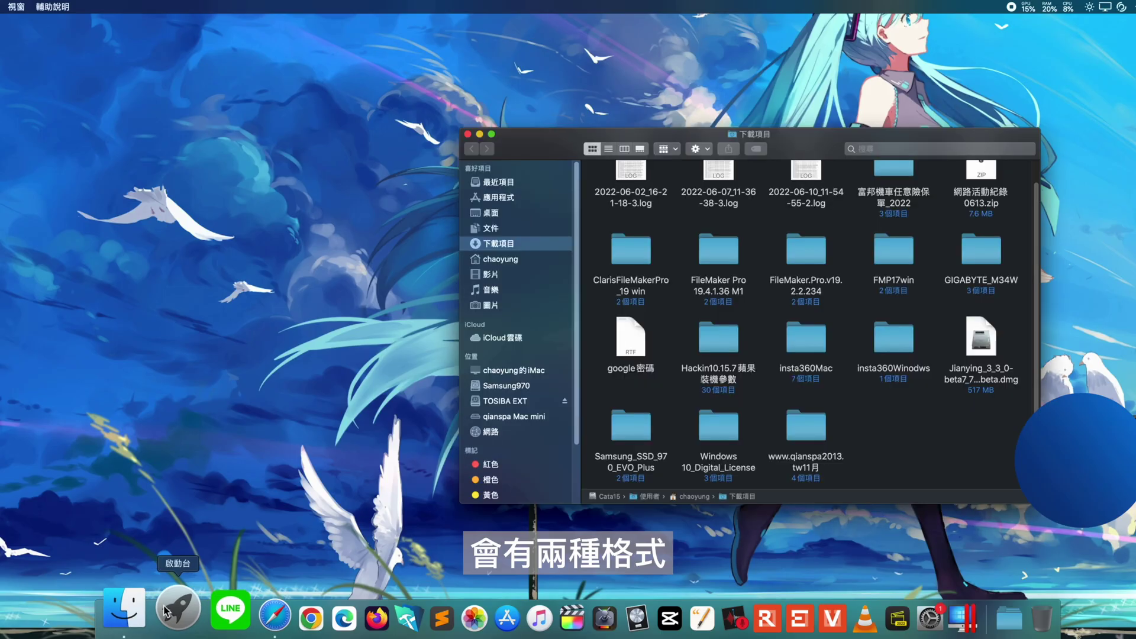
# Open the Insta360 Studio 2022 pkg installer from the insta360Mac folder in Downloads to view its introduction, and close it without installing.
pyautogui.moveTo(651, 134); pyautogui.dragTo(529, 76)
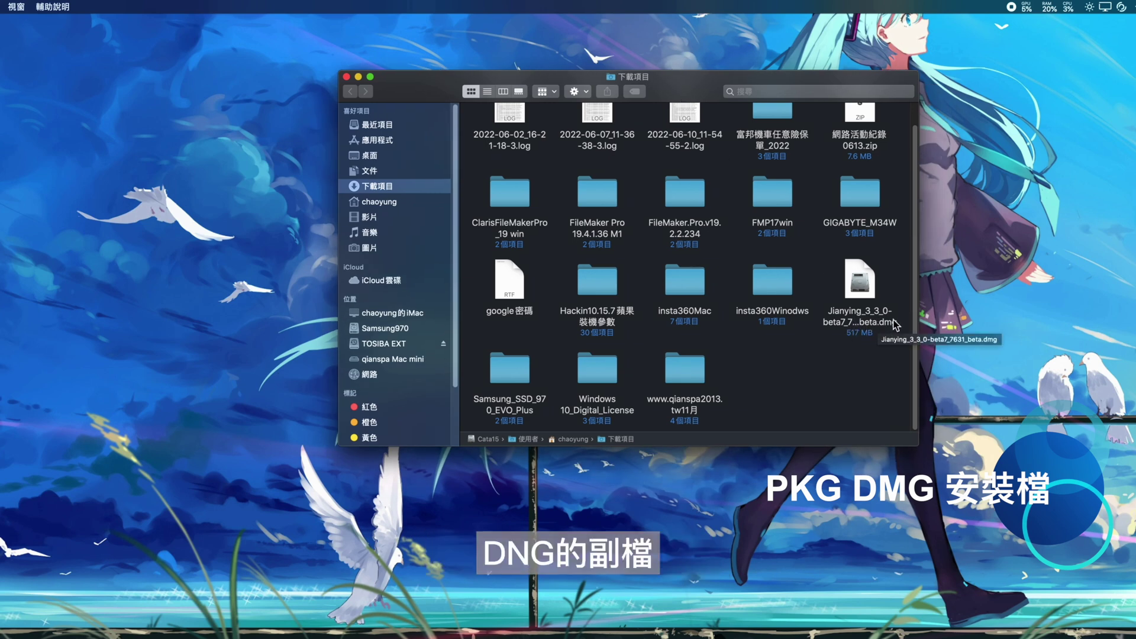
pyautogui.doubleClick(689, 284)
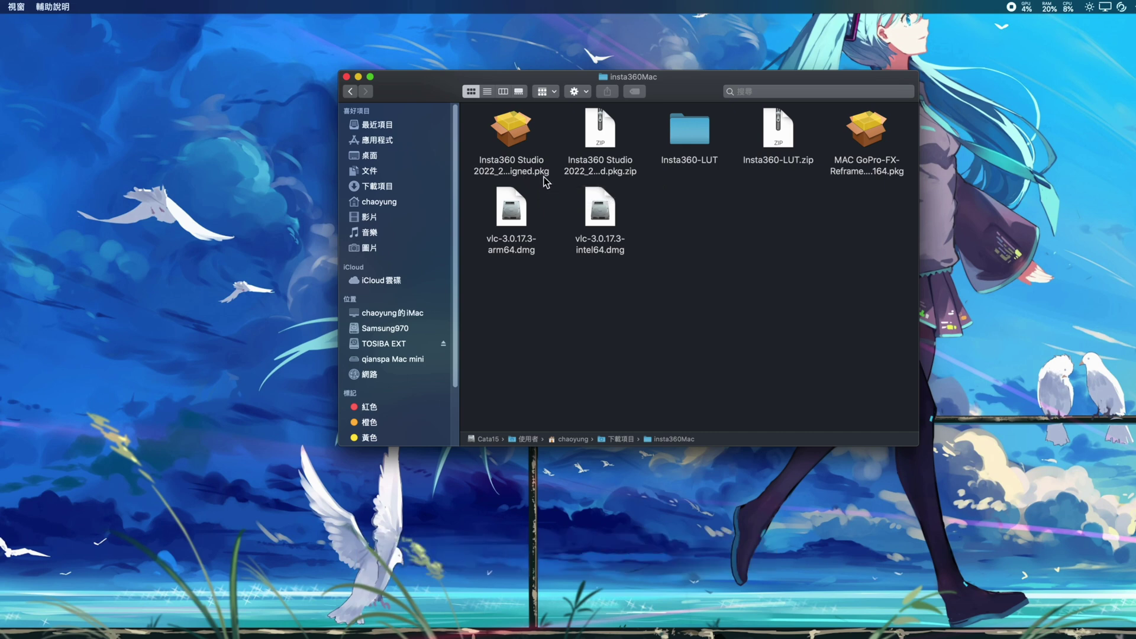
pyautogui.doubleClick(520, 134)
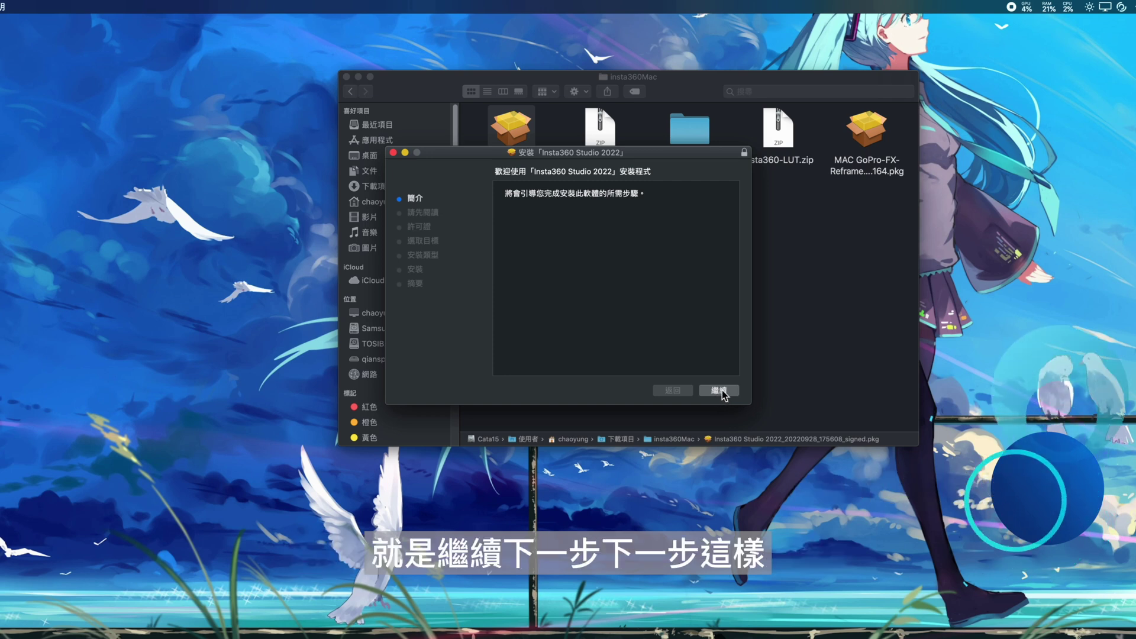
pyautogui.click(393, 152)
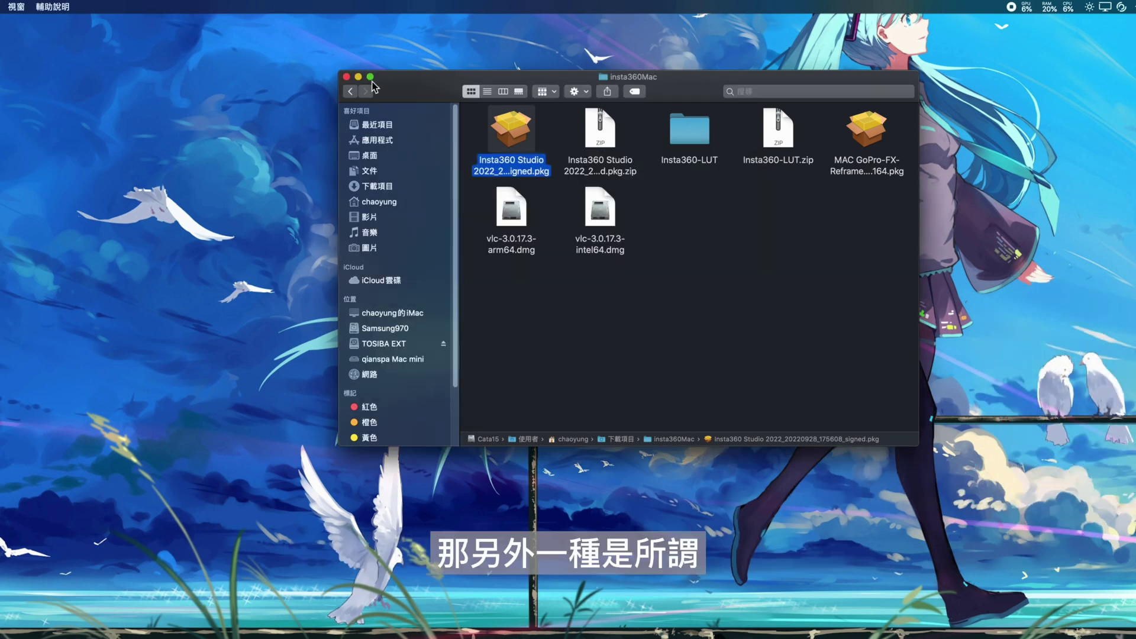
# Return to the Downloads folder, open the Jianying_3_3_0 beta dmg and place its window over the Downloads window.
pyautogui.click(350, 92)
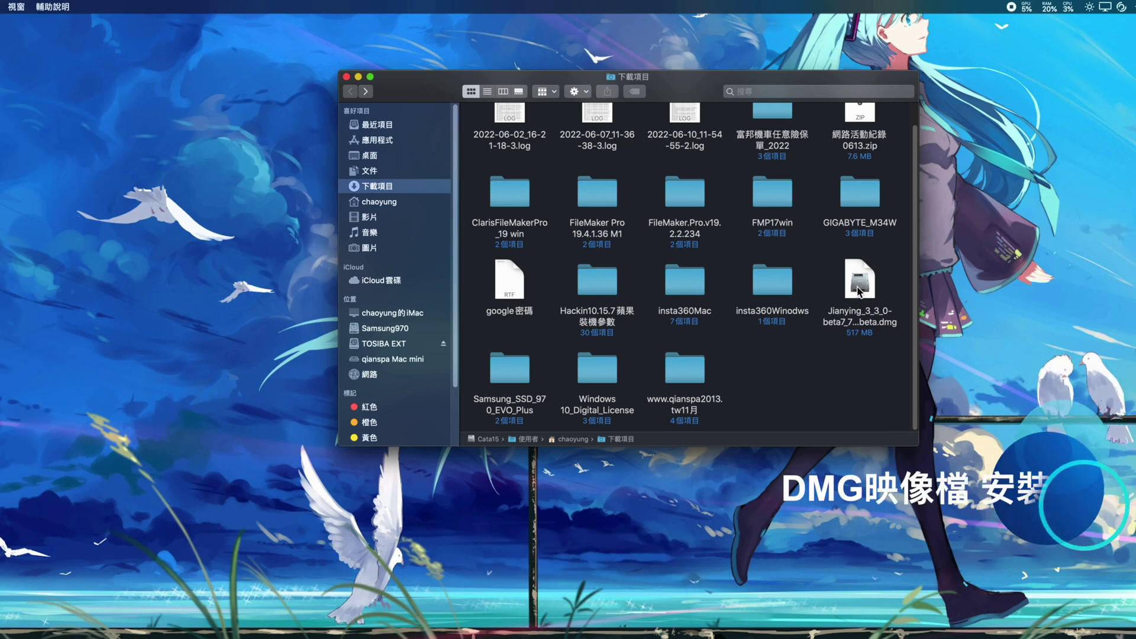
pyautogui.click(859, 290)
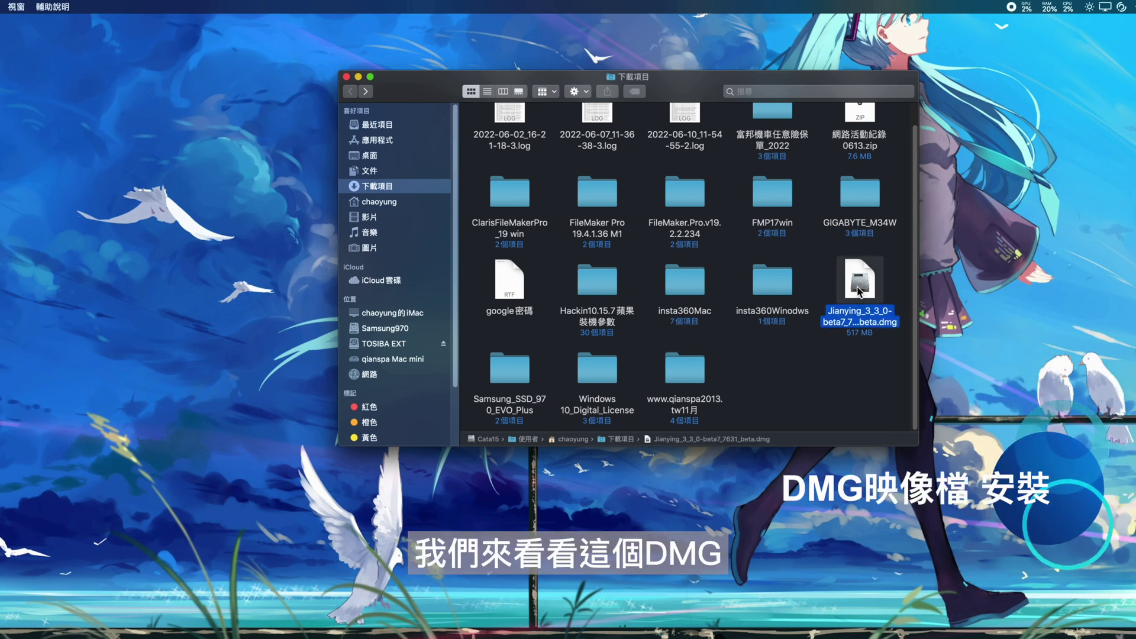
pyautogui.doubleClick(859, 290)
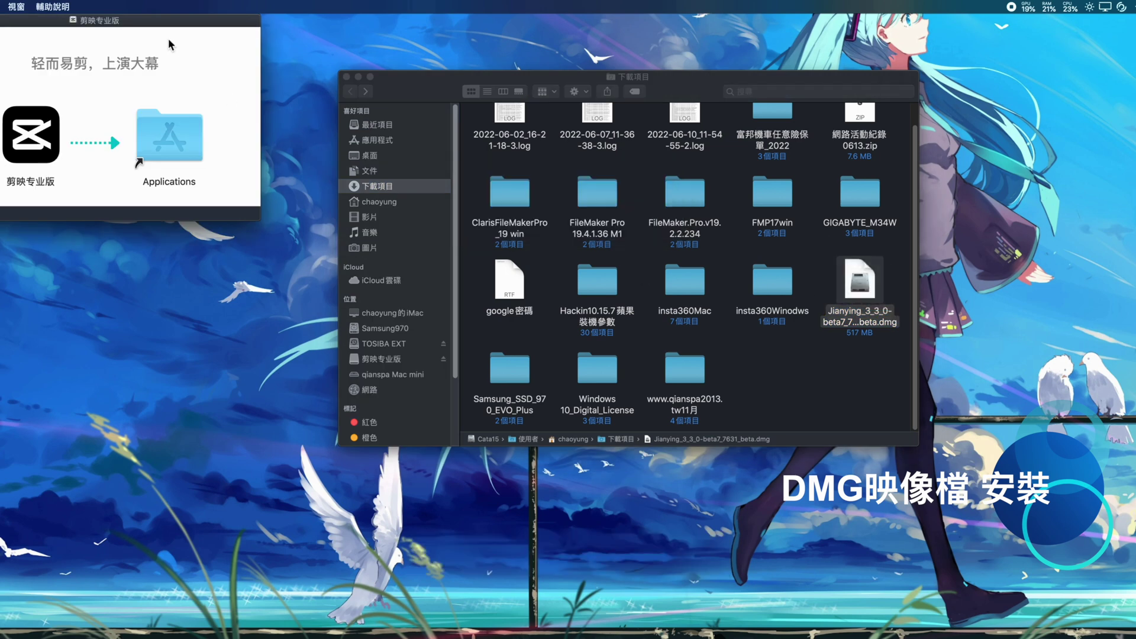
pyautogui.moveTo(160, 18); pyautogui.dragTo(678, 120)
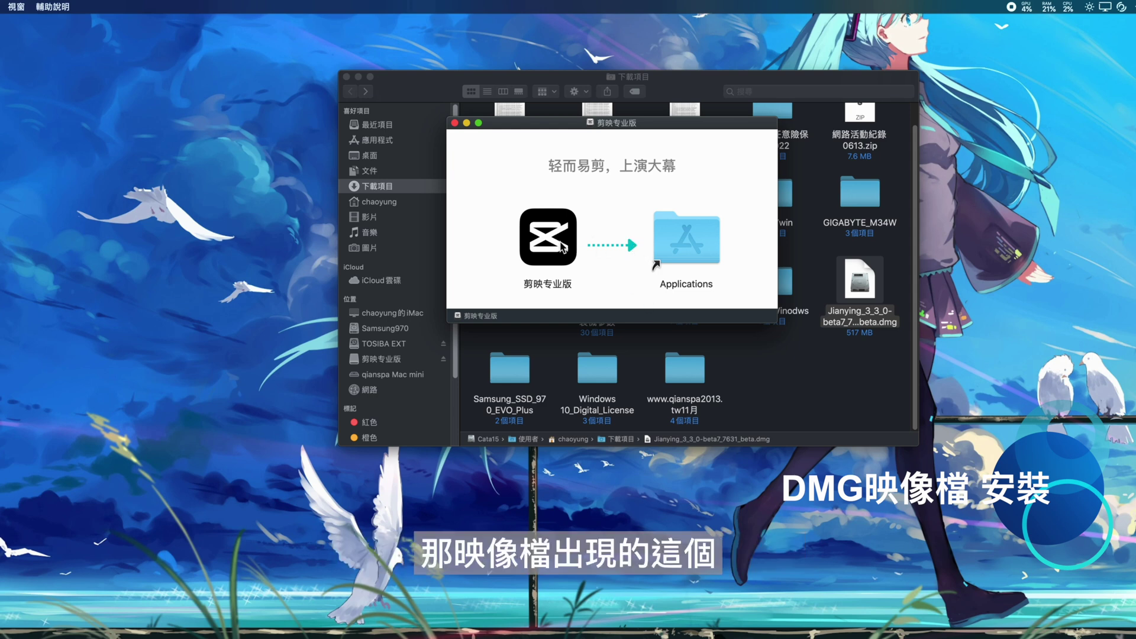
# Try to copy 剪映专业版 into the Applications folder from the disk image, and close the disk image window.
pyautogui.click(554, 242)
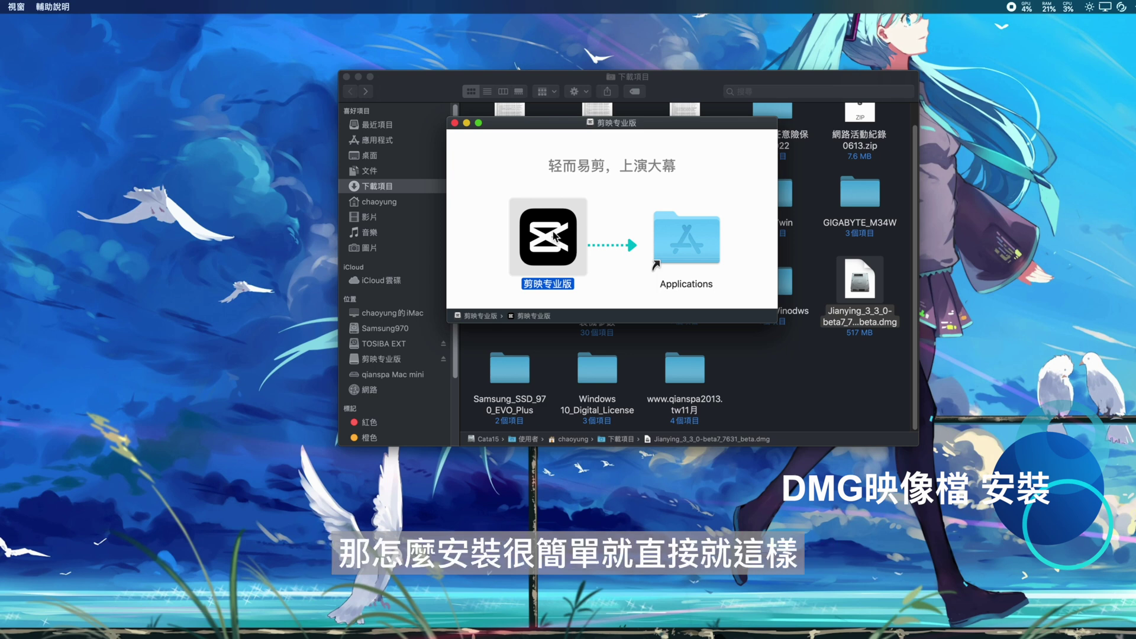
pyautogui.moveTo(555, 235); pyautogui.dragTo(687, 237)
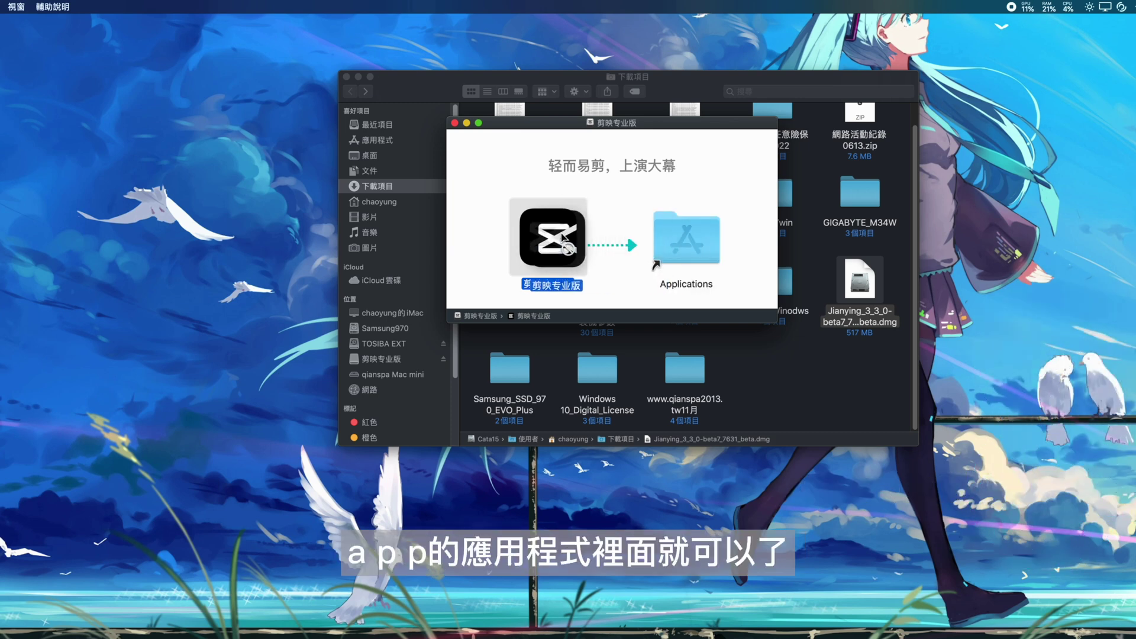
pyautogui.moveTo(567, 234); pyautogui.dragTo(562, 237)
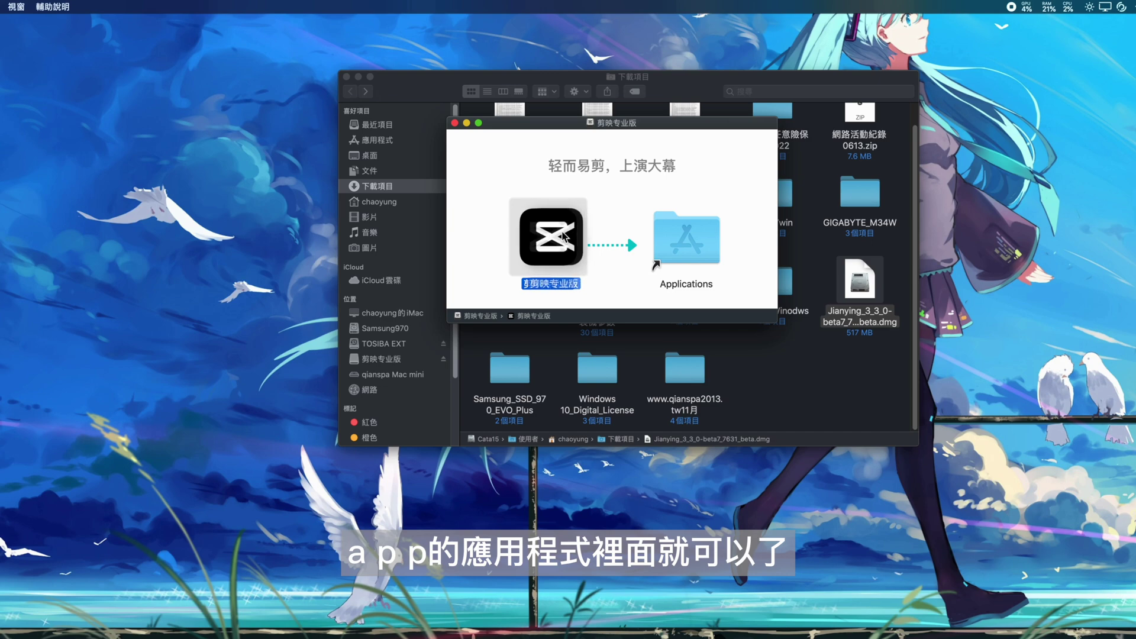
pyautogui.click(455, 123)
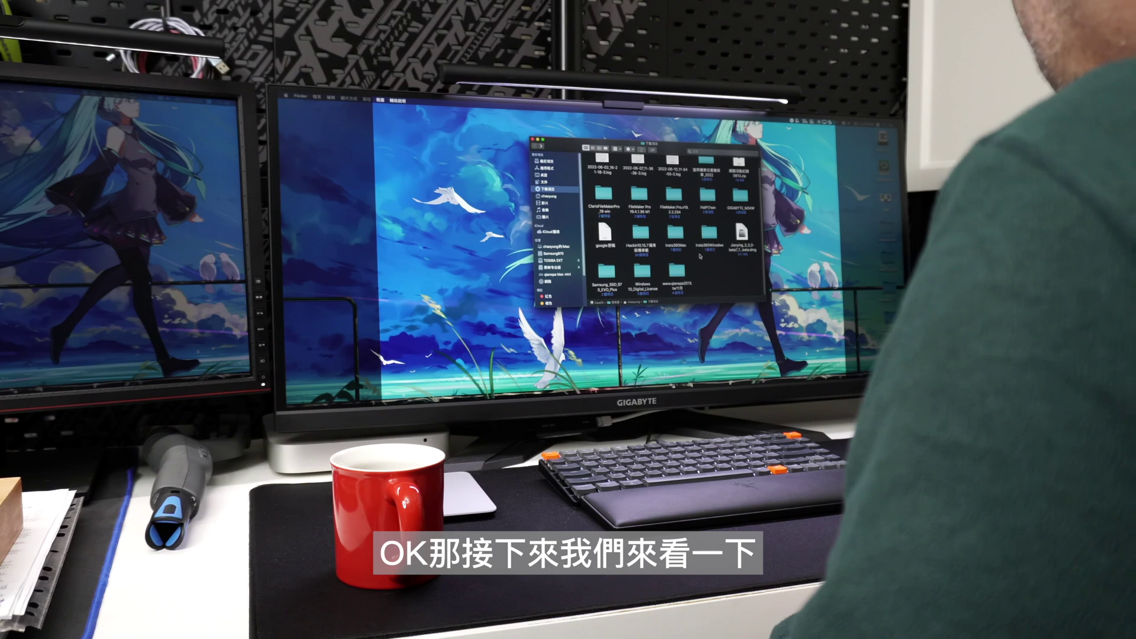
# Open the 應用程式 folder in Finder, enlarge its window and look through the installed apps for 剪映专业版.
pyautogui.scroll(2, 696, 267)
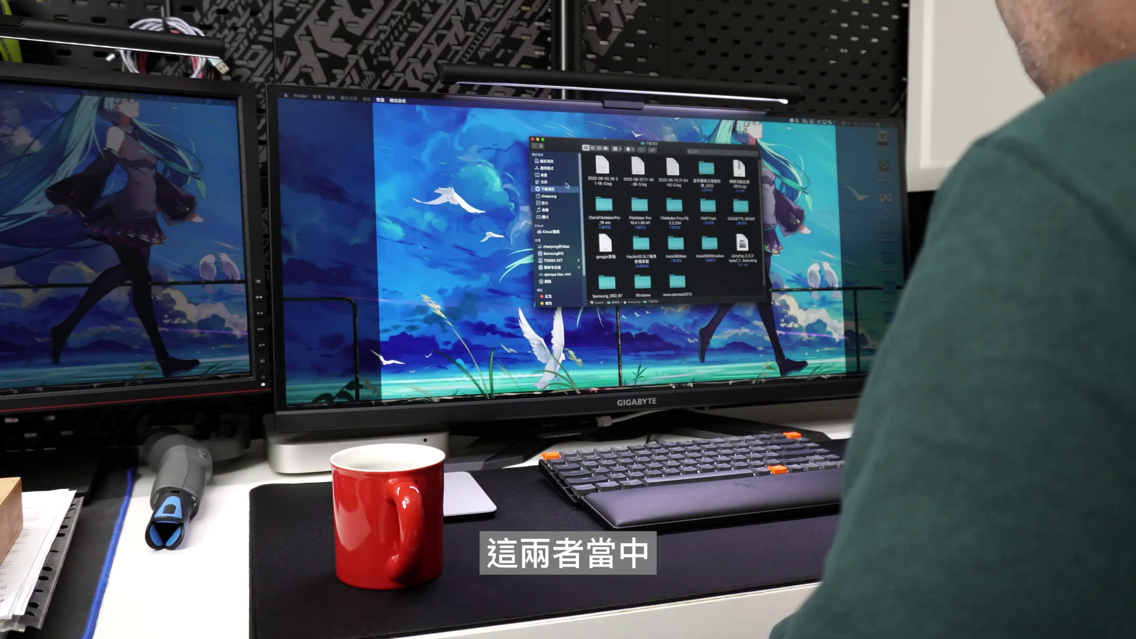
pyautogui.click(558, 169)
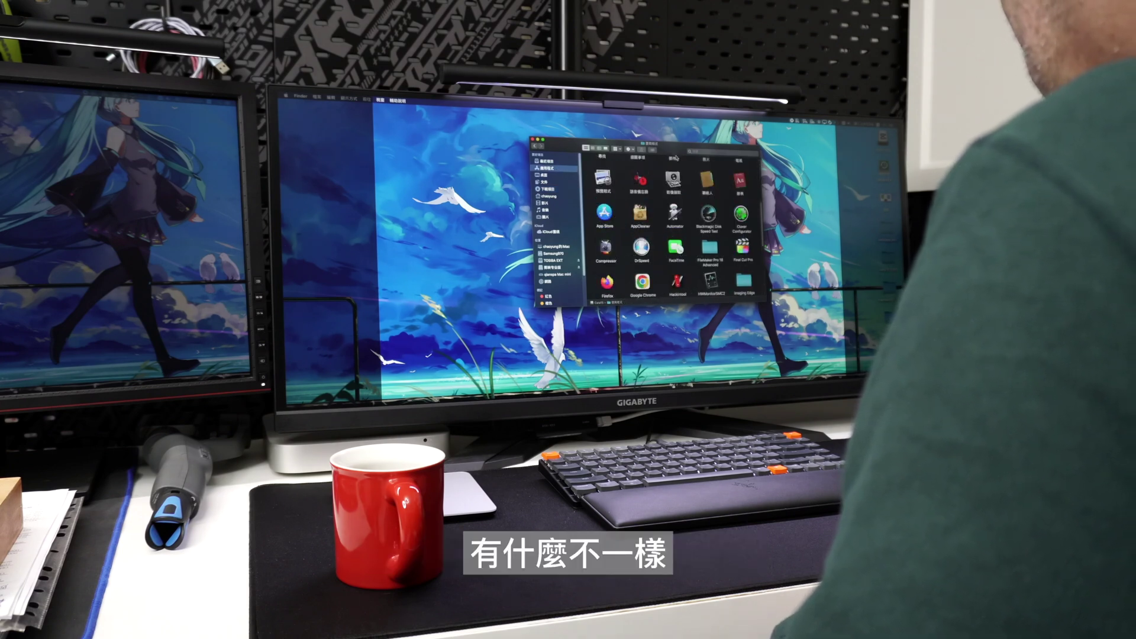
pyautogui.moveTo(765, 299); pyautogui.dragTo(789, 329)
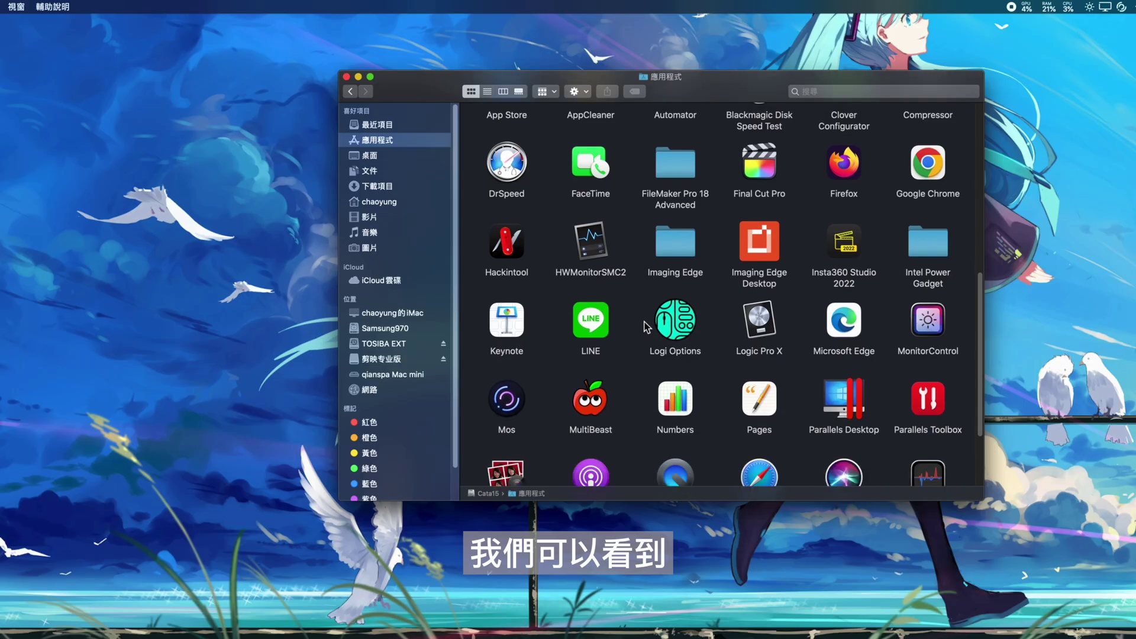
pyautogui.scroll(-5, 646, 327)
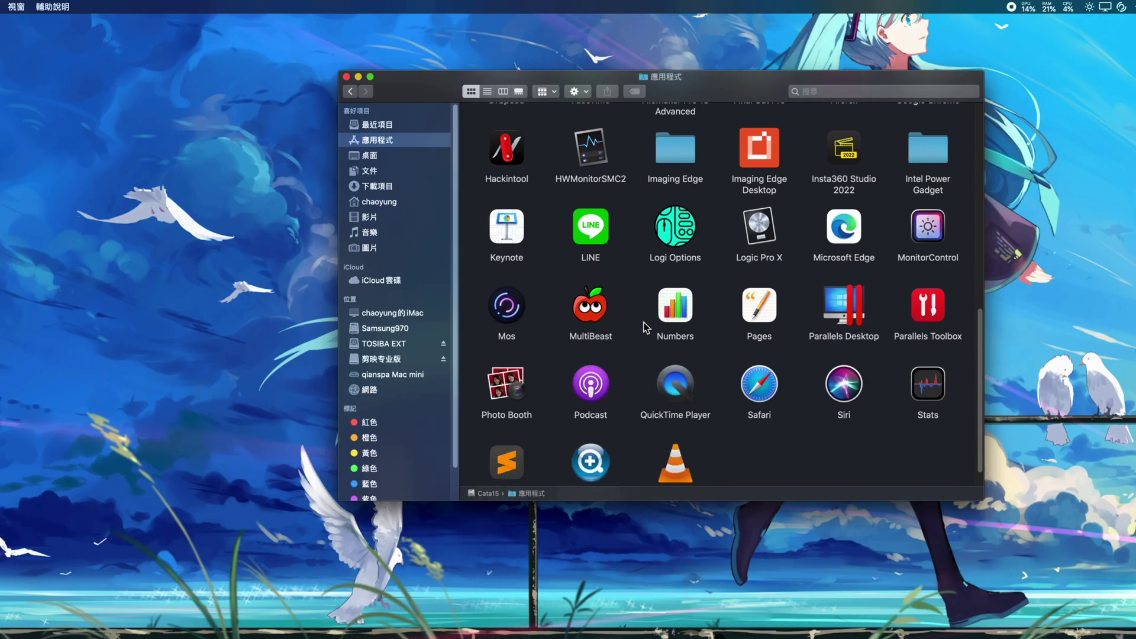
pyautogui.scroll(5, 645, 324)
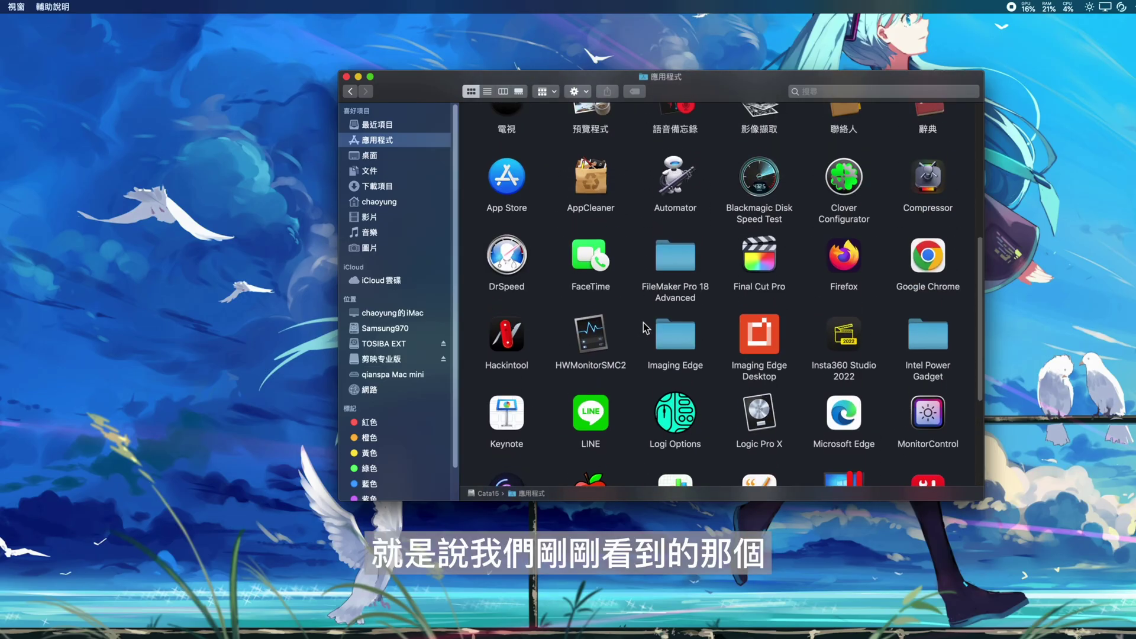
pyautogui.scroll(3, 644, 322)
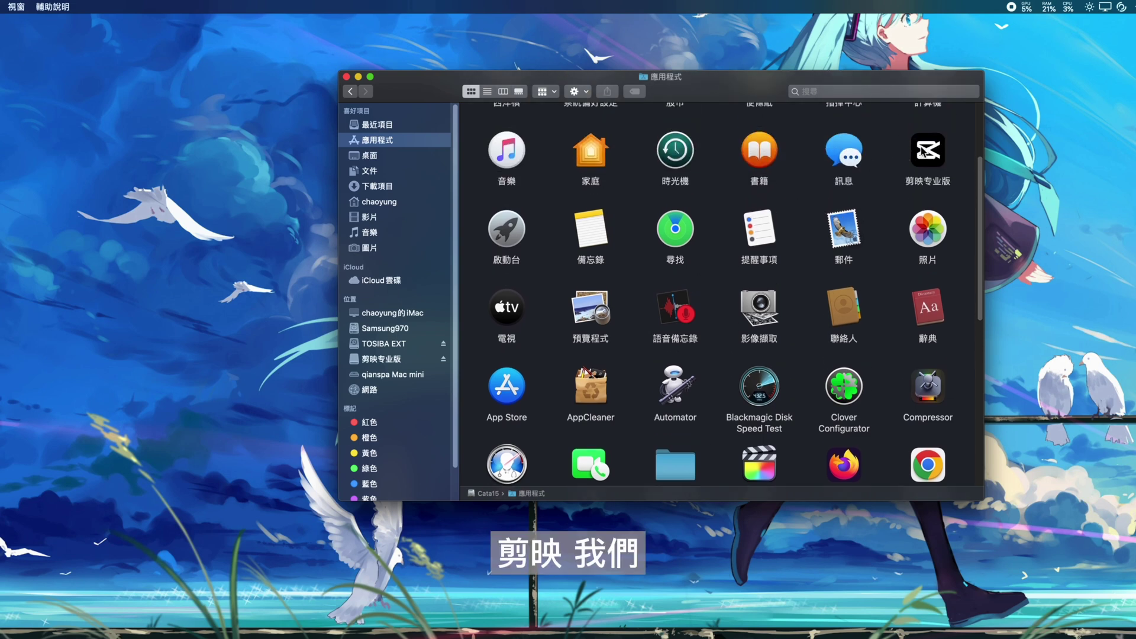
# Show the package contents of 剪映专业版 and select the VideoFusion-macOS executable inside Contents/MacOS.
pyautogui.rightClick(923, 151)
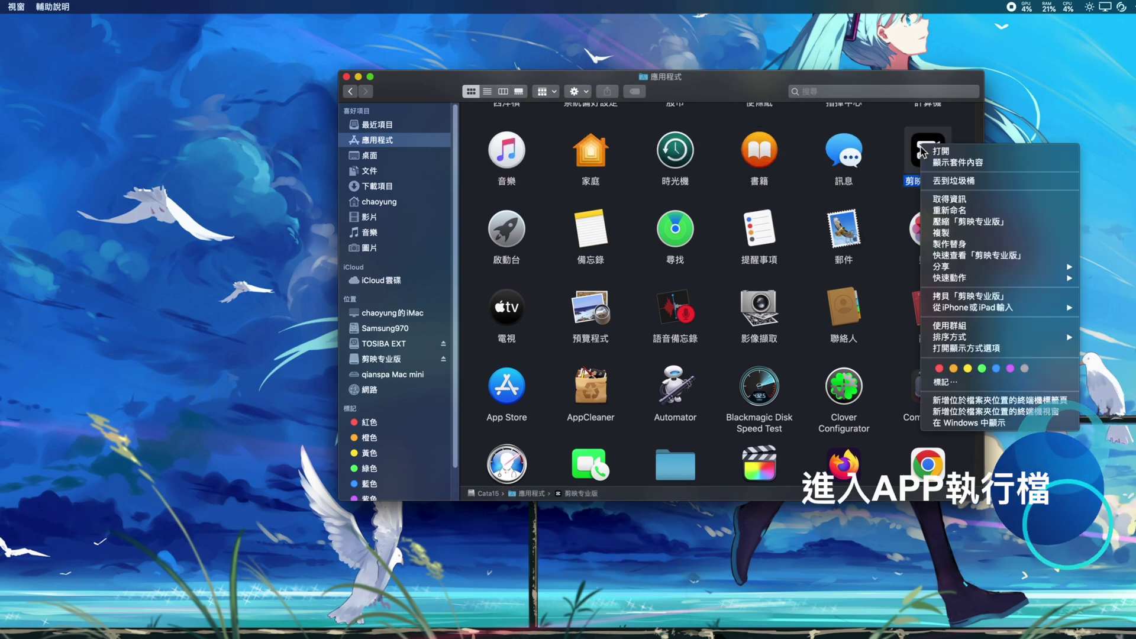
pyautogui.click(954, 163)
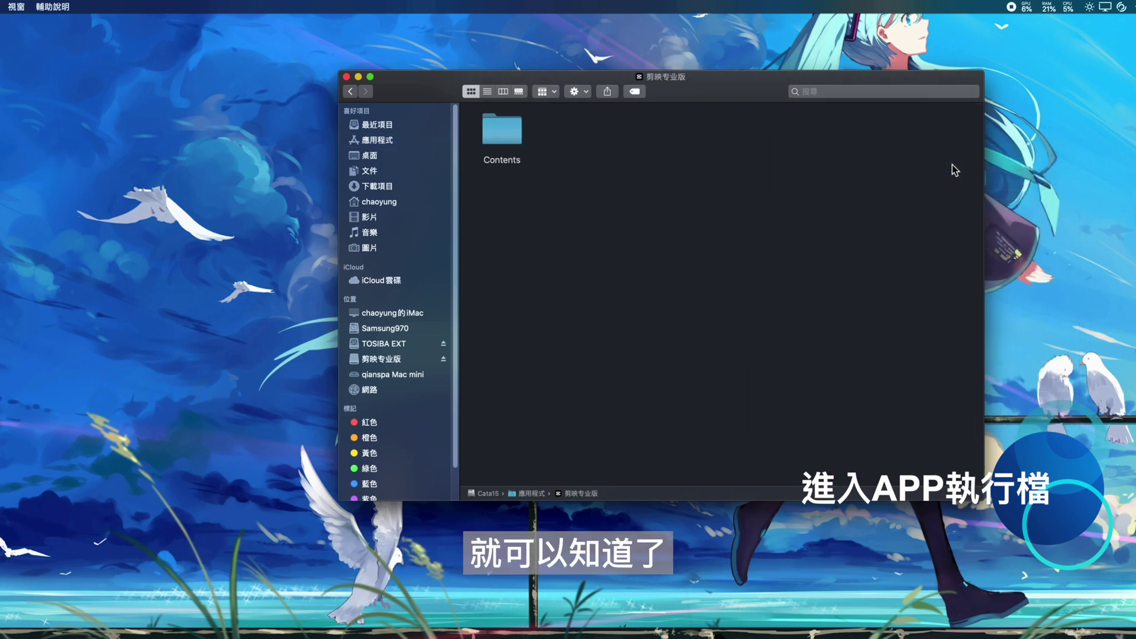
pyautogui.doubleClick(506, 137)
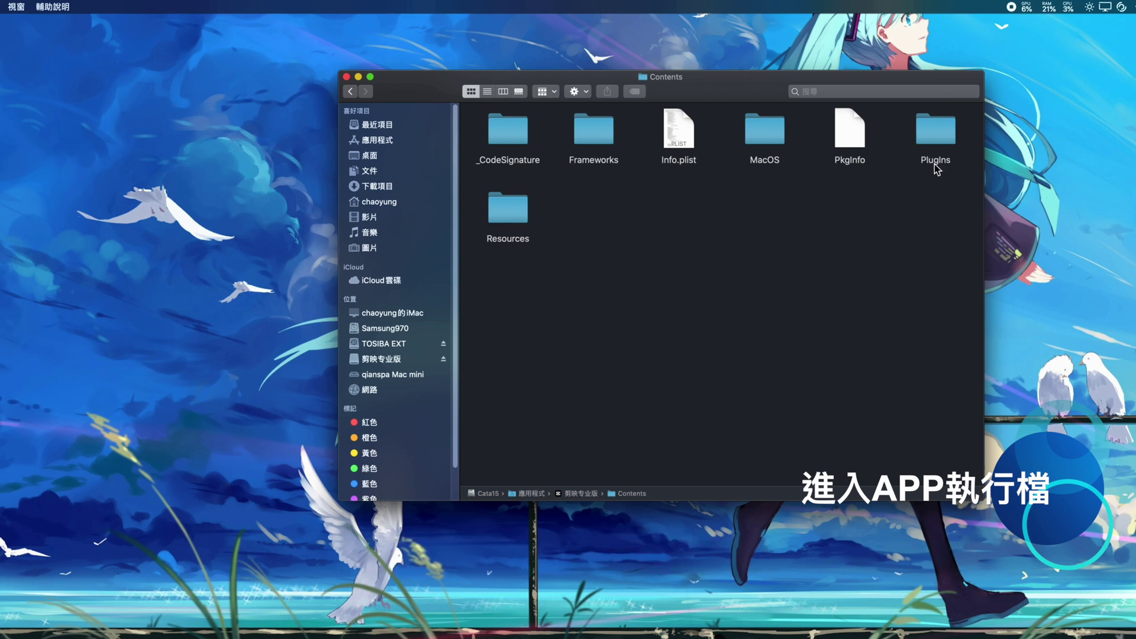
pyautogui.doubleClick(765, 136)
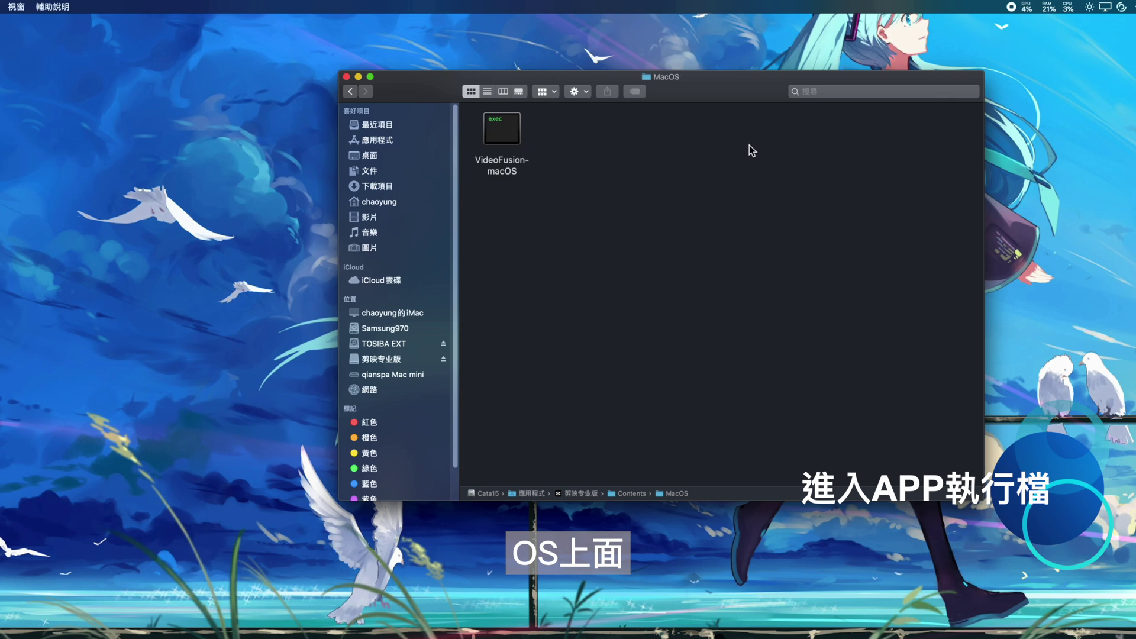
pyautogui.click(518, 142)
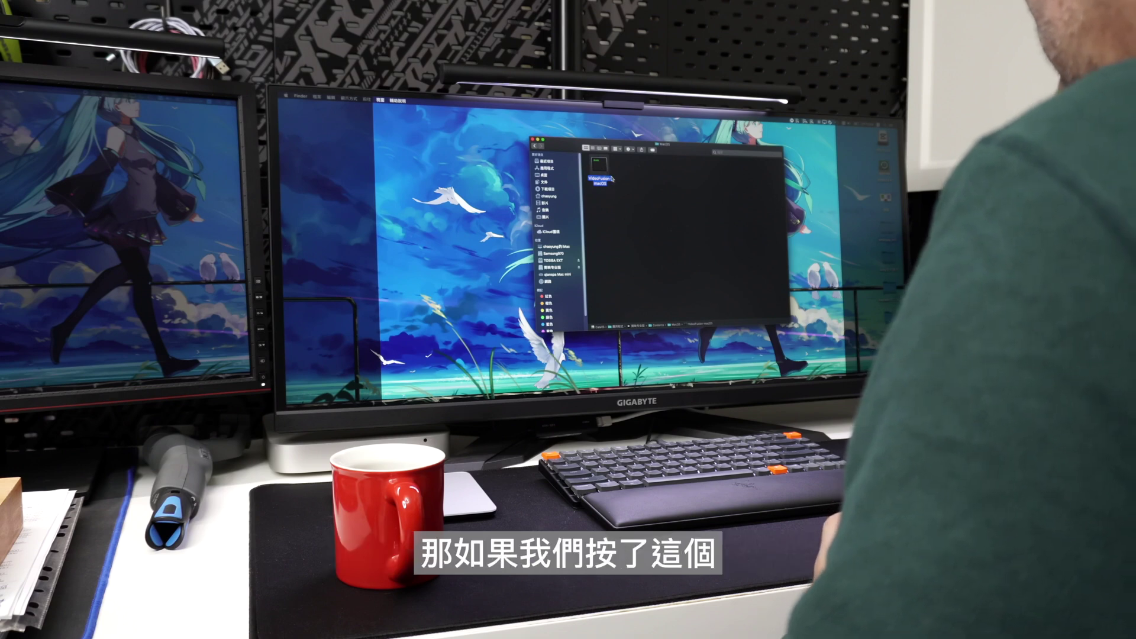
# Go back out of the 剪映专业版 package to the 應用程式 folder.
pyautogui.click(538, 148)
pyautogui.click(537, 148)
pyautogui.click(537, 148)
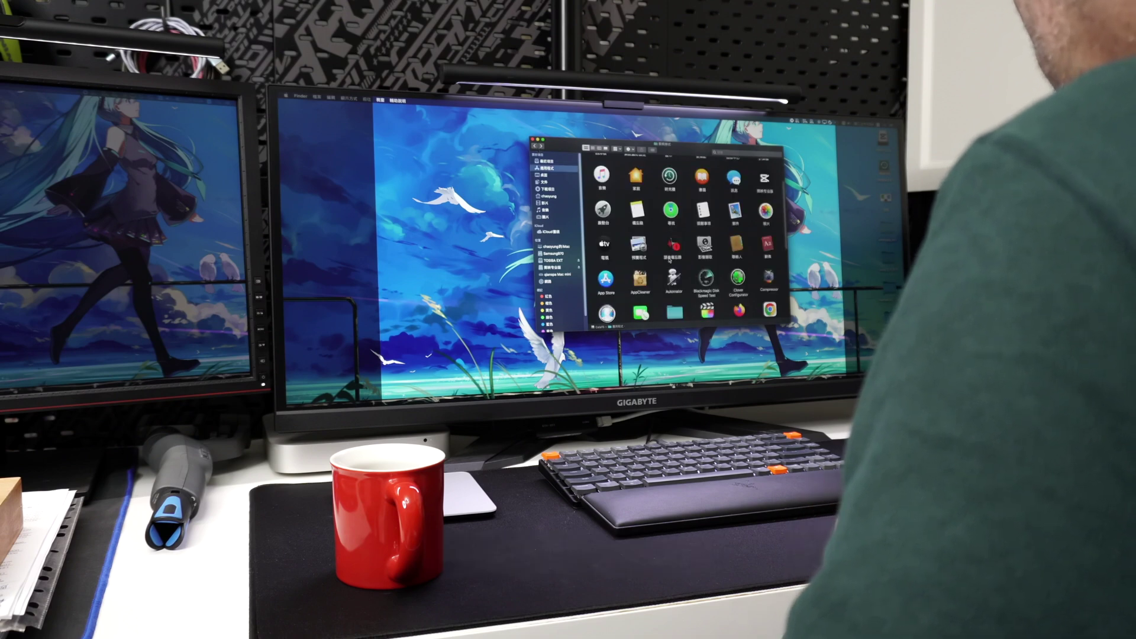
# Look through the installed apps in the 應用程式 folder.
pyautogui.scroll(-4, 670, 260)
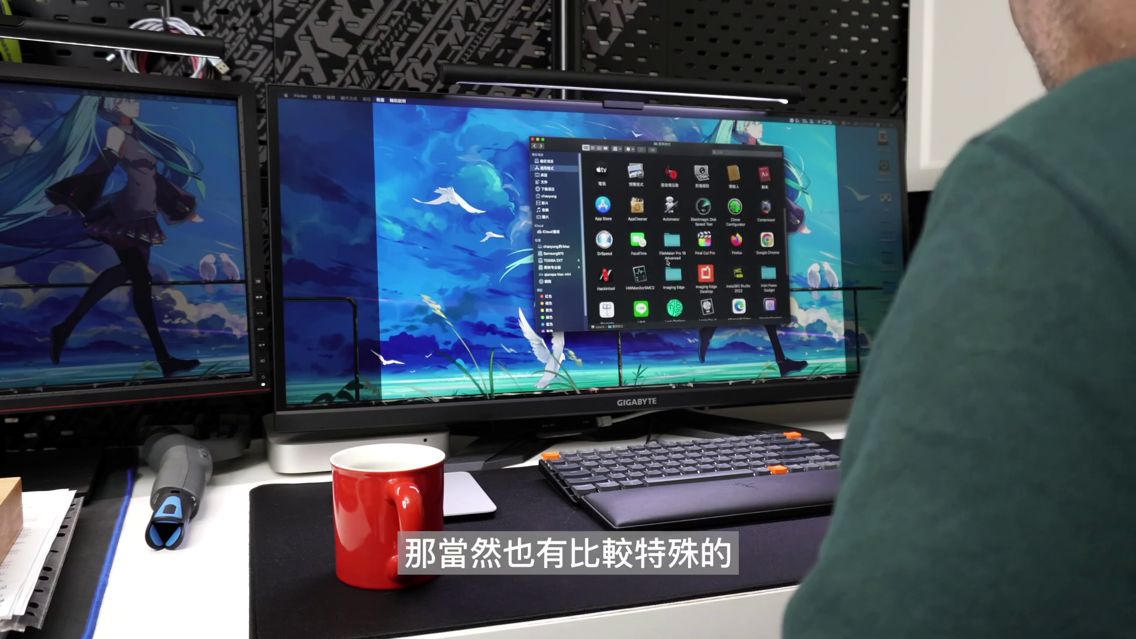
pyautogui.scroll(-4, 664, 264)
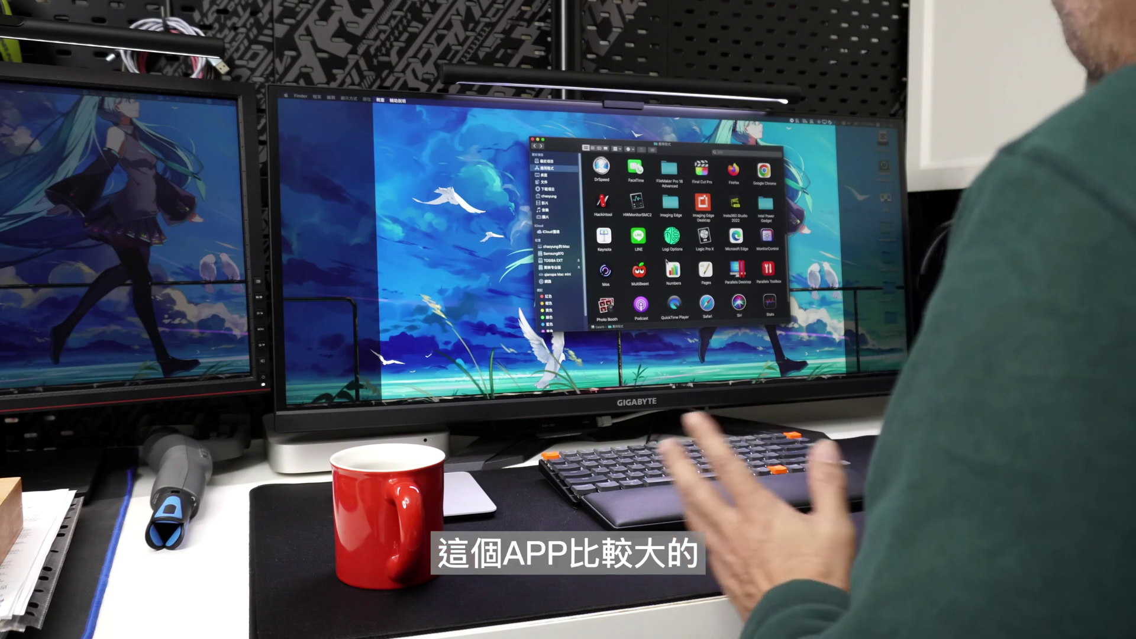
pyautogui.scroll(1, 670, 266)
pyautogui.scroll(2, 670, 266)
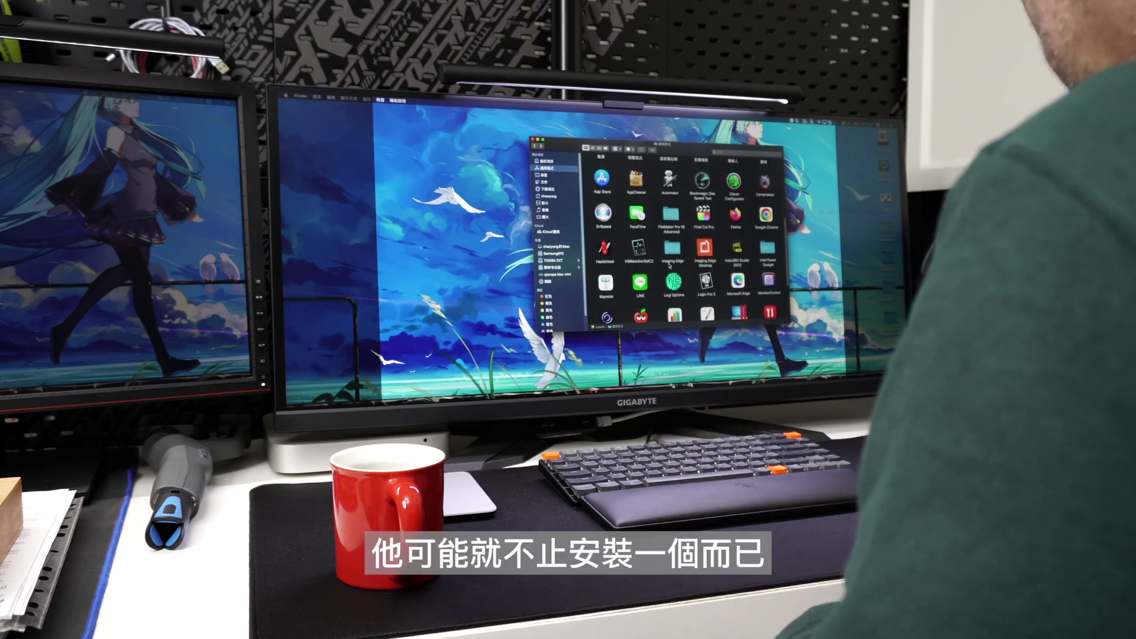
pyautogui.scroll(1, 710, 267)
pyautogui.scroll(3, 711, 266)
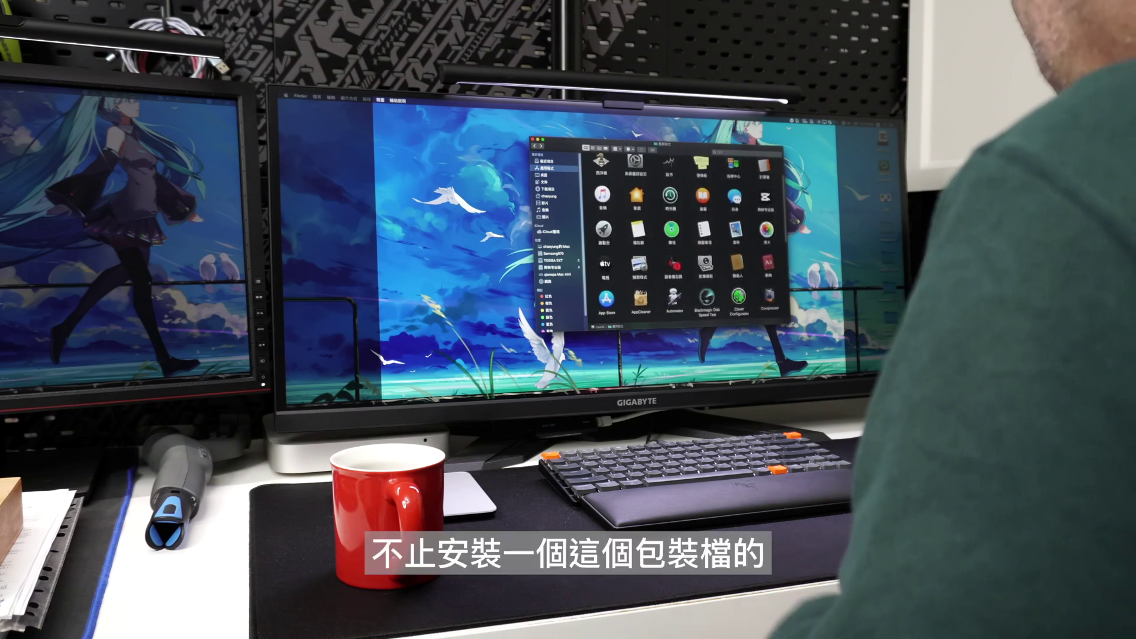
pyautogui.scroll(-3, 712, 267)
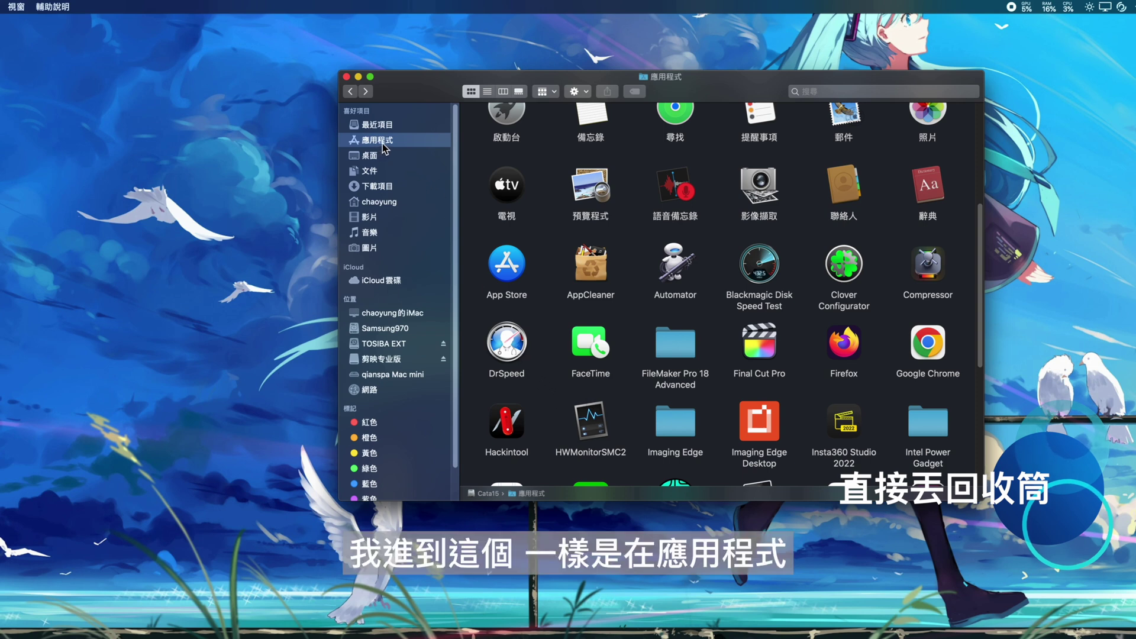
# Show the actions available for DrSpeed, including 丟到垃圾桶, then dismiss them without choosing any and deselect the app.
pyautogui.click(515, 349)
pyautogui.rightClick(517, 349)
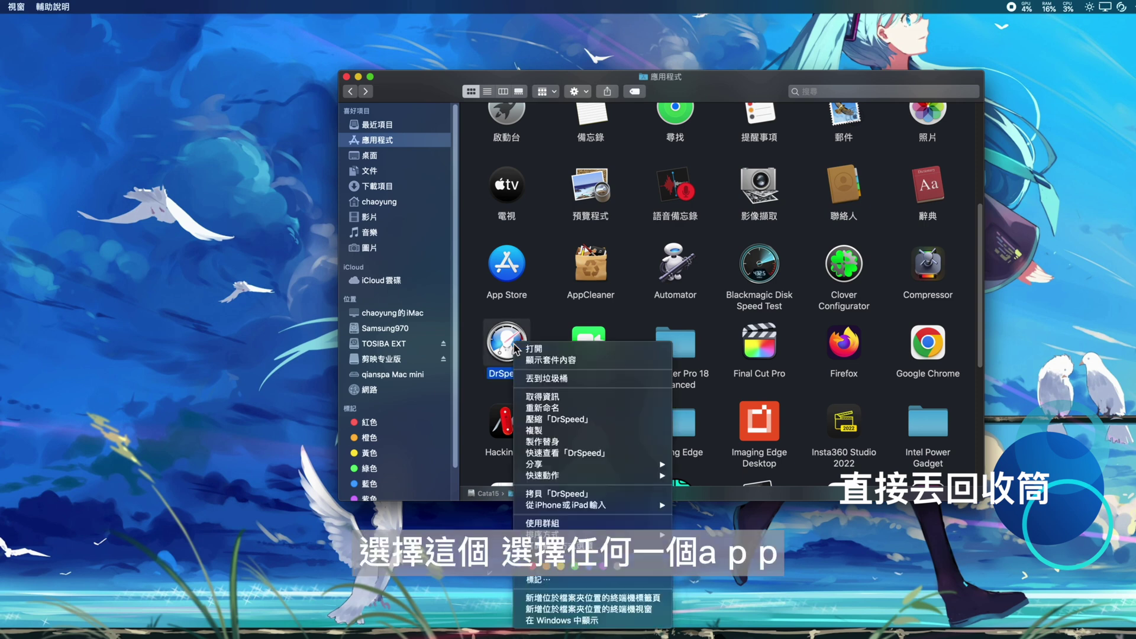
pyautogui.click(547, 332)
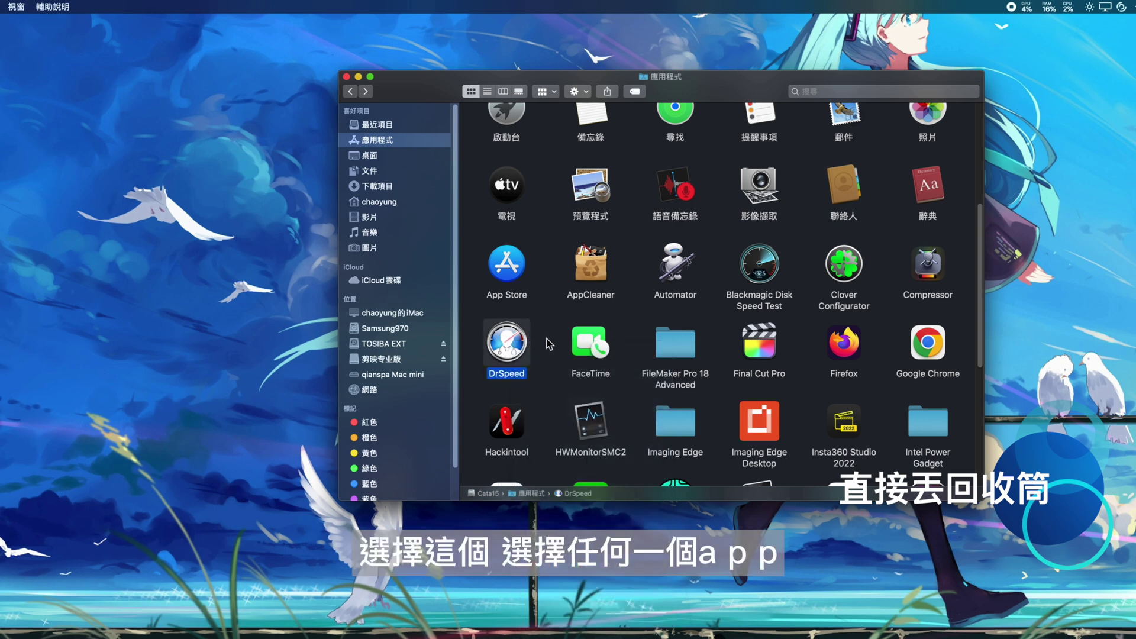
pyautogui.rightClick(509, 344)
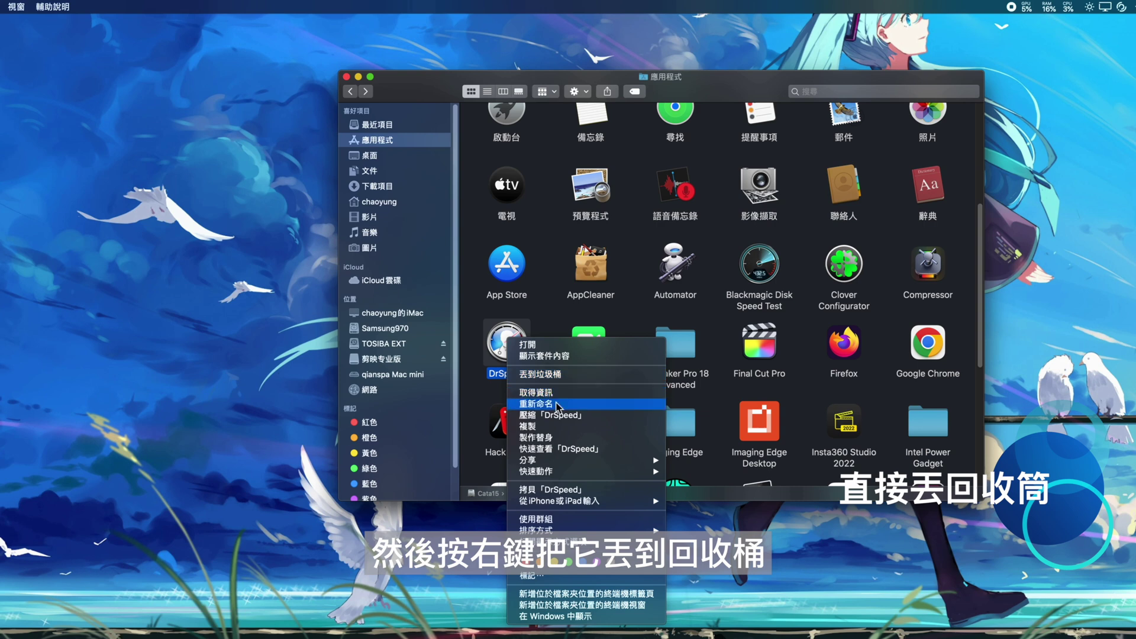
pyautogui.click(556, 323)
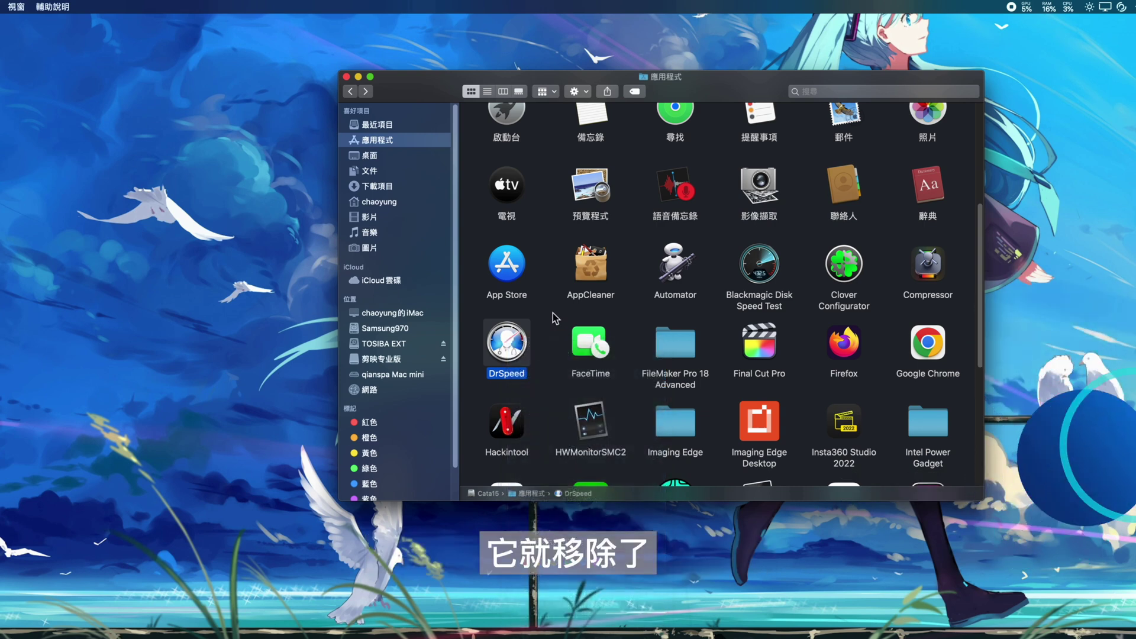
pyautogui.click(555, 323)
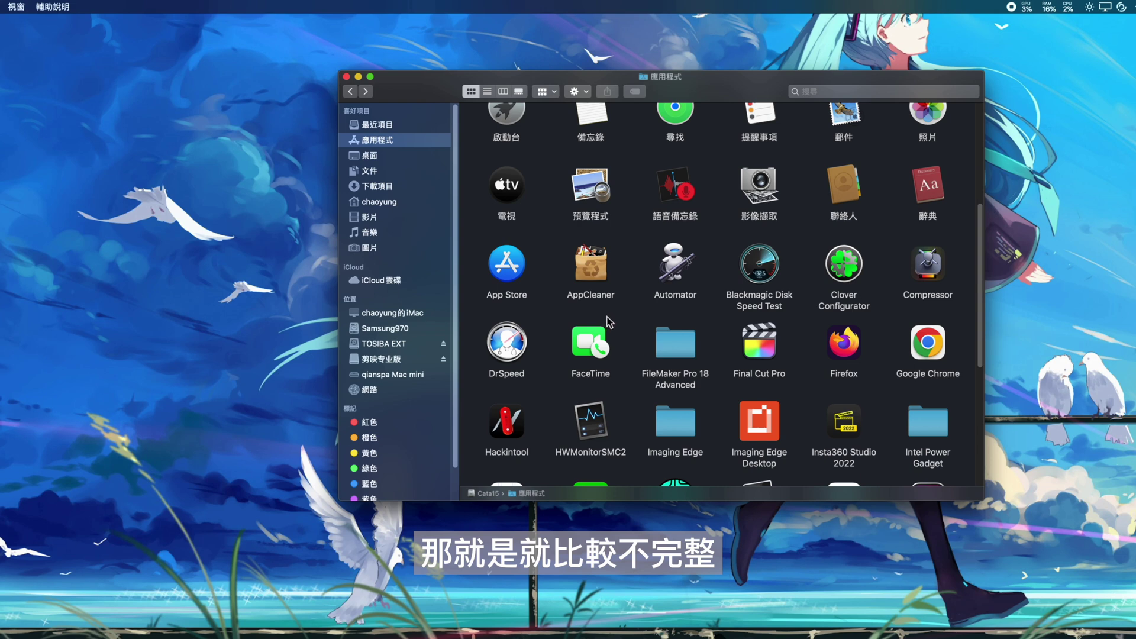
# Open AppCleaner from the 應用程式 folder and arrange its window beside the Finder window so both are fully visible.
pyautogui.moveTo(713, 94); pyautogui.dragTo(617, 85)
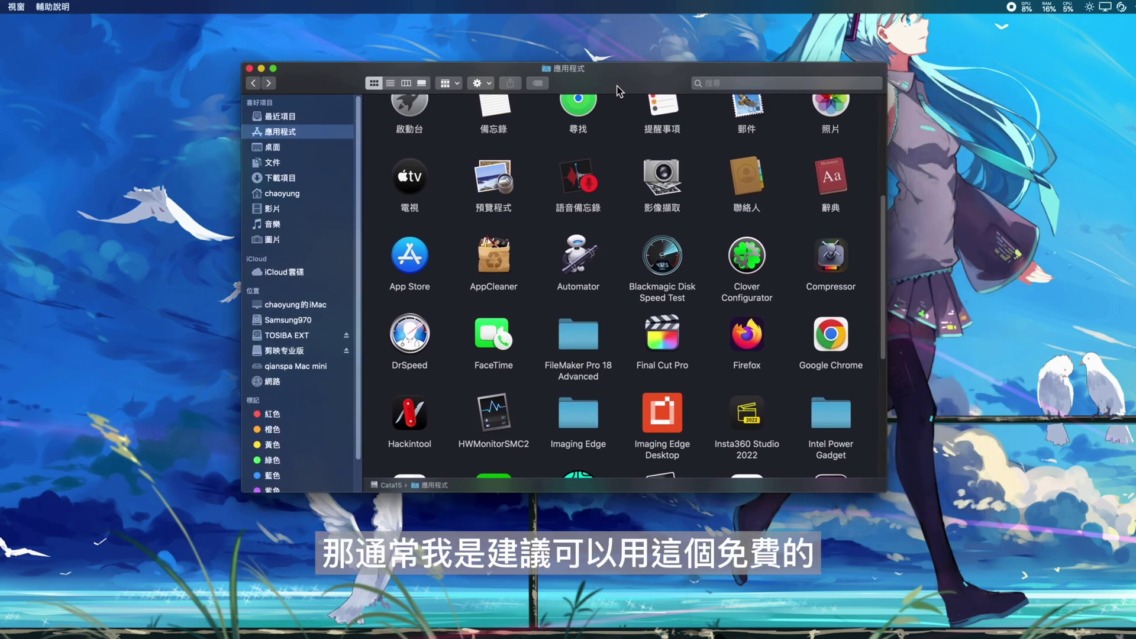
pyautogui.doubleClick(497, 264)
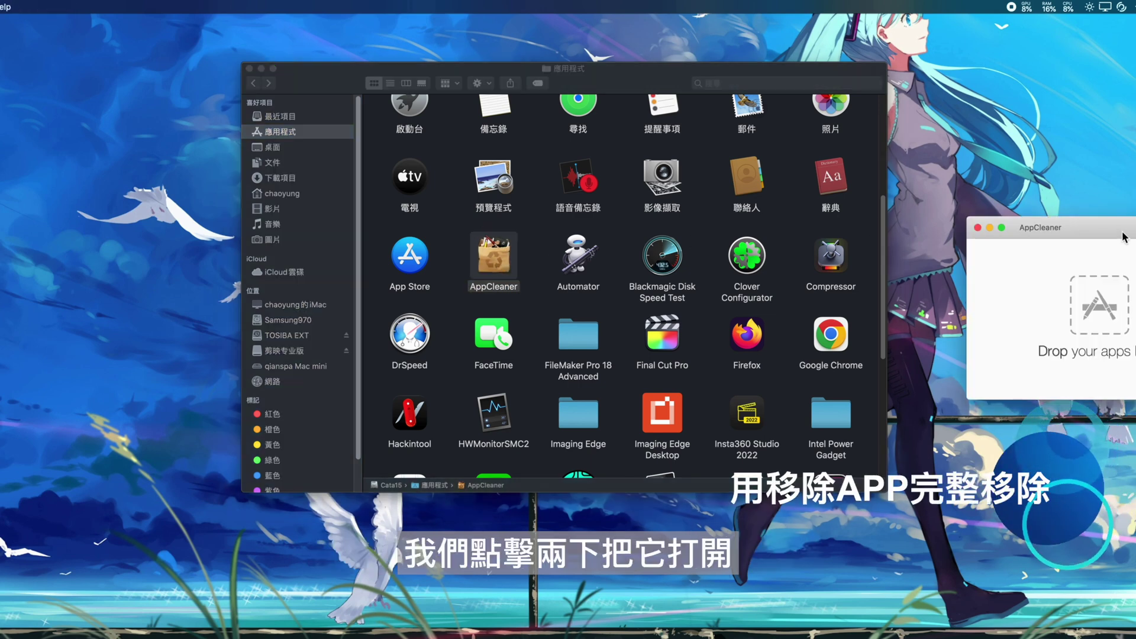
pyautogui.moveTo(1125, 236); pyautogui.dragTo(912, 227)
pyautogui.click(789, 77)
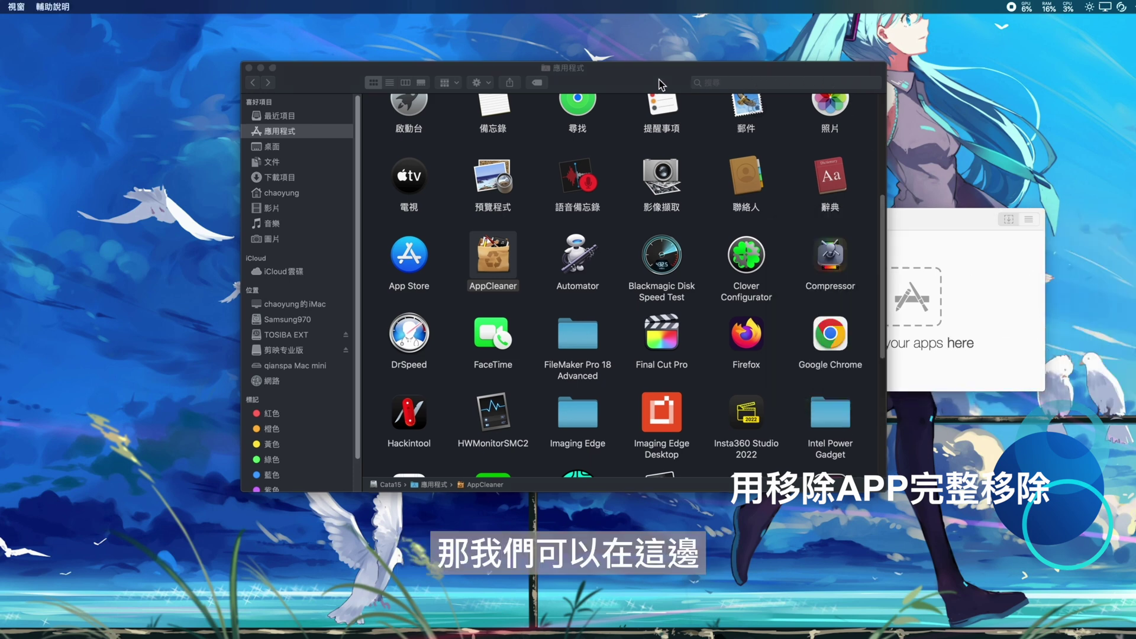
pyautogui.moveTo(789, 77); pyautogui.dragTo(668, 74)
pyautogui.moveTo(934, 228); pyautogui.dragTo(934, 186)
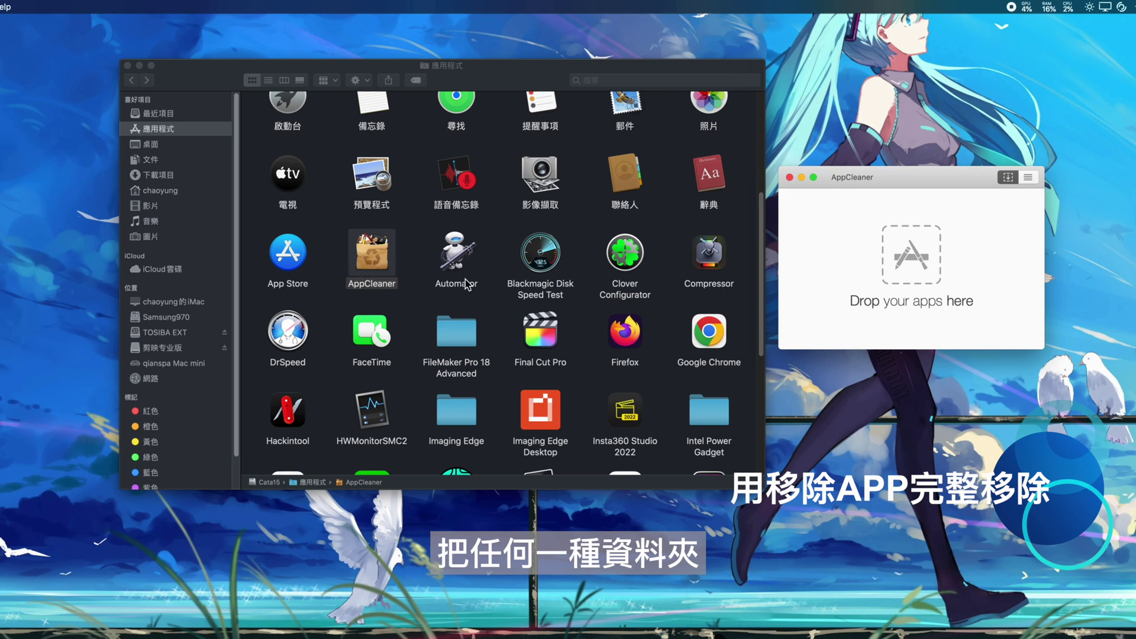
# Find SynologyAssistant in the 應用程式 folder, load it into AppCleaner, and enlarge the AppCleaner window to show all its related files.
pyautogui.click(660, 305)
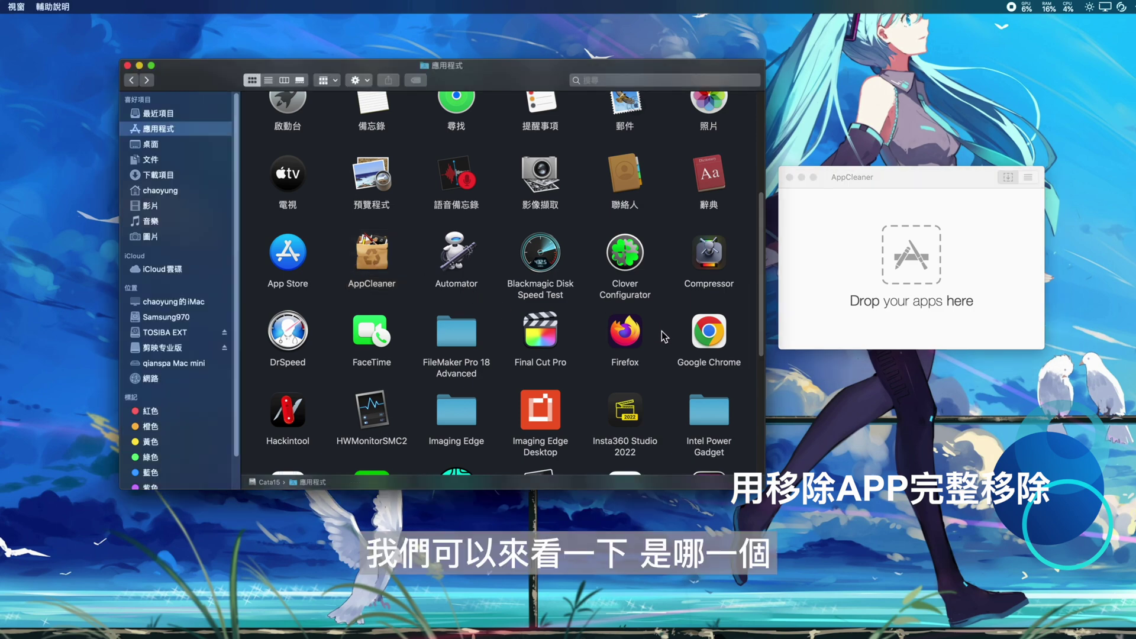
pyautogui.scroll(-5, 661, 386)
pyautogui.scroll(1, 657, 355)
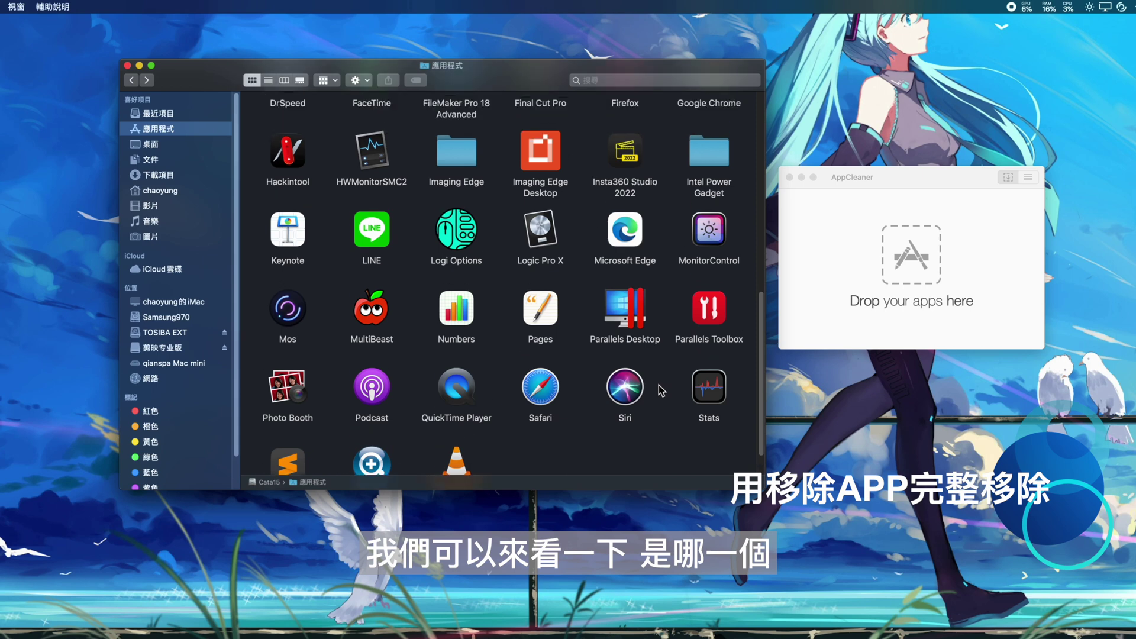
pyautogui.scroll(-1, 659, 386)
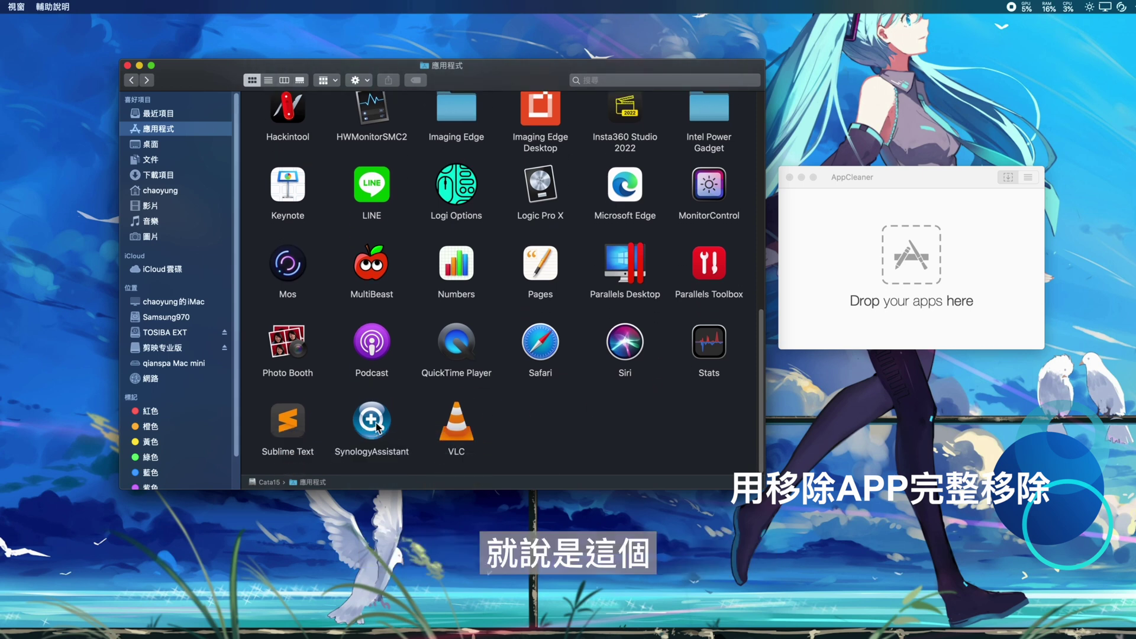
pyautogui.moveTo(375, 426); pyautogui.dragTo(921, 259)
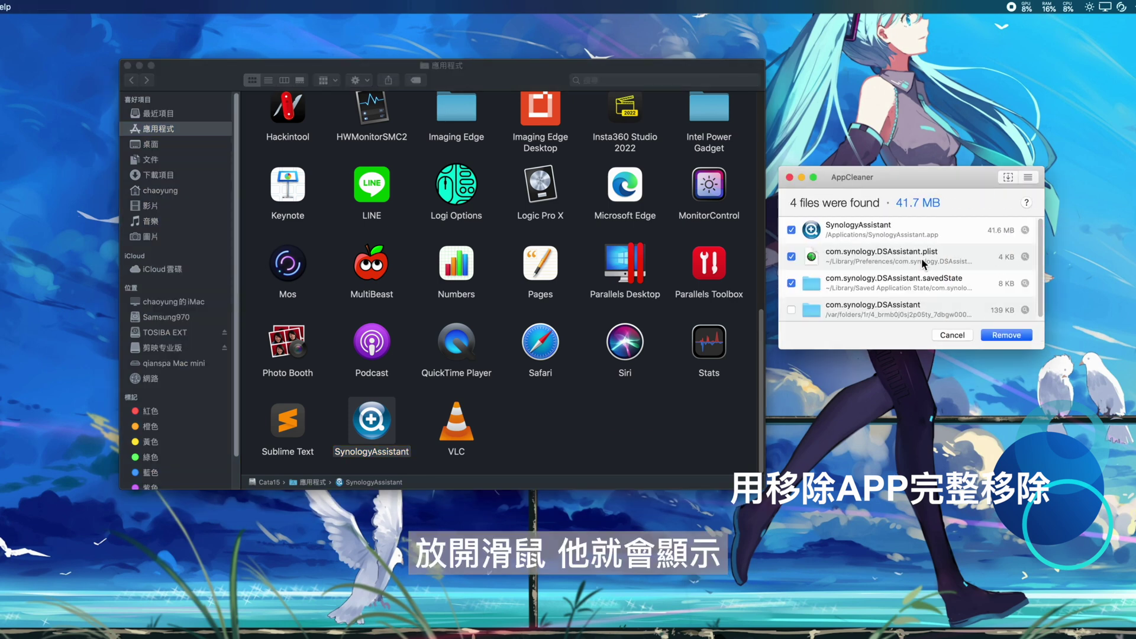
pyautogui.moveTo(898, 178); pyautogui.dragTo(897, 177)
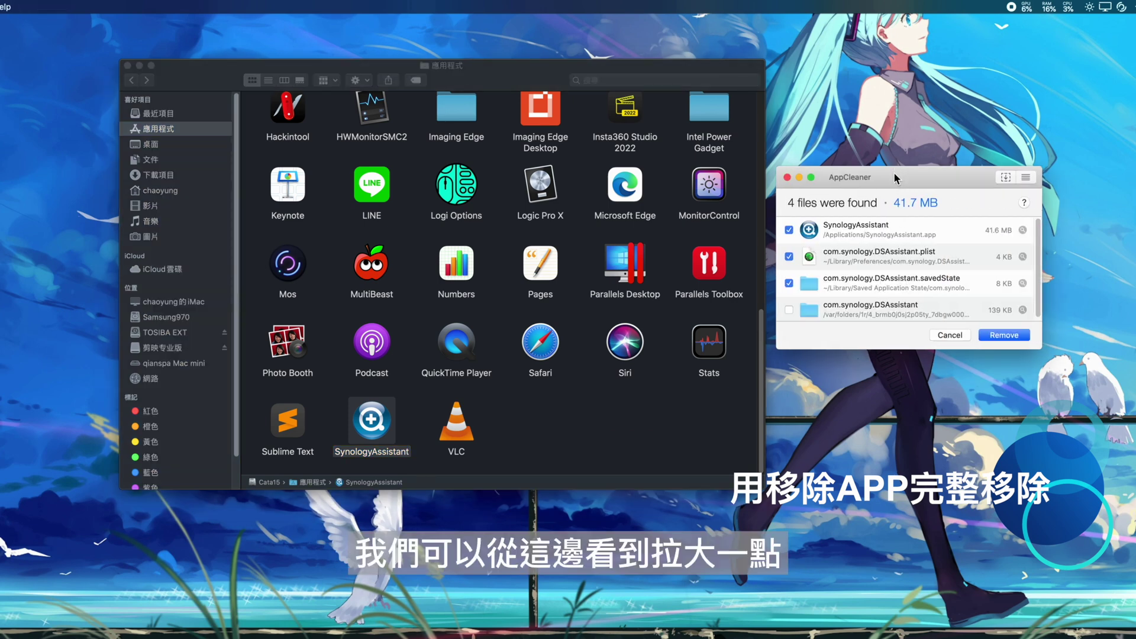
pyautogui.moveTo(904, 351); pyautogui.dragTo(915, 438)
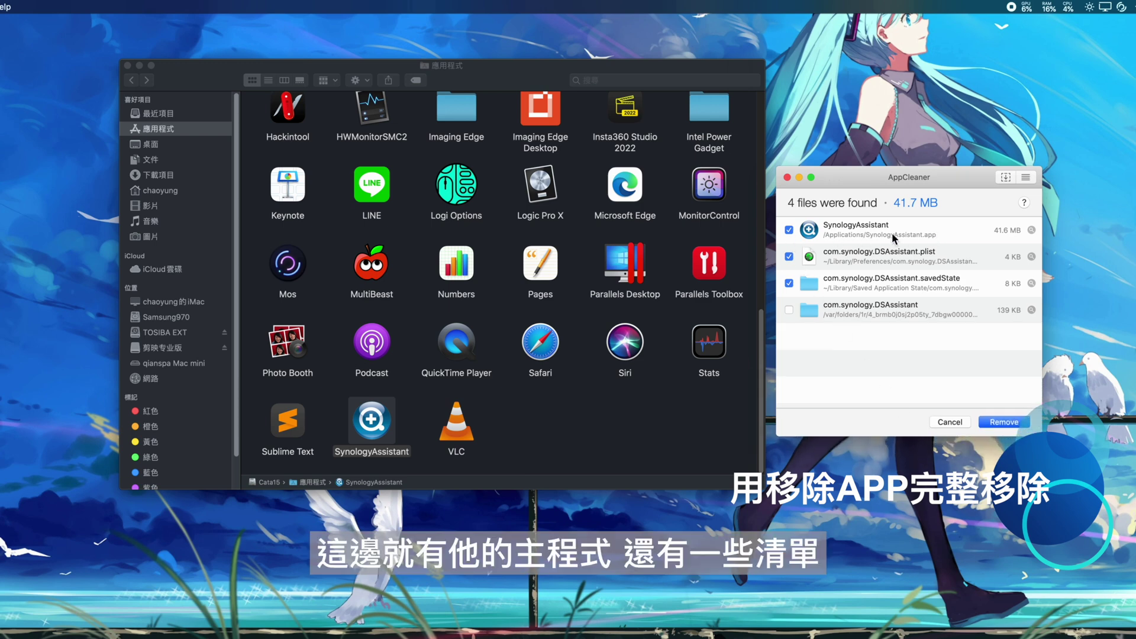